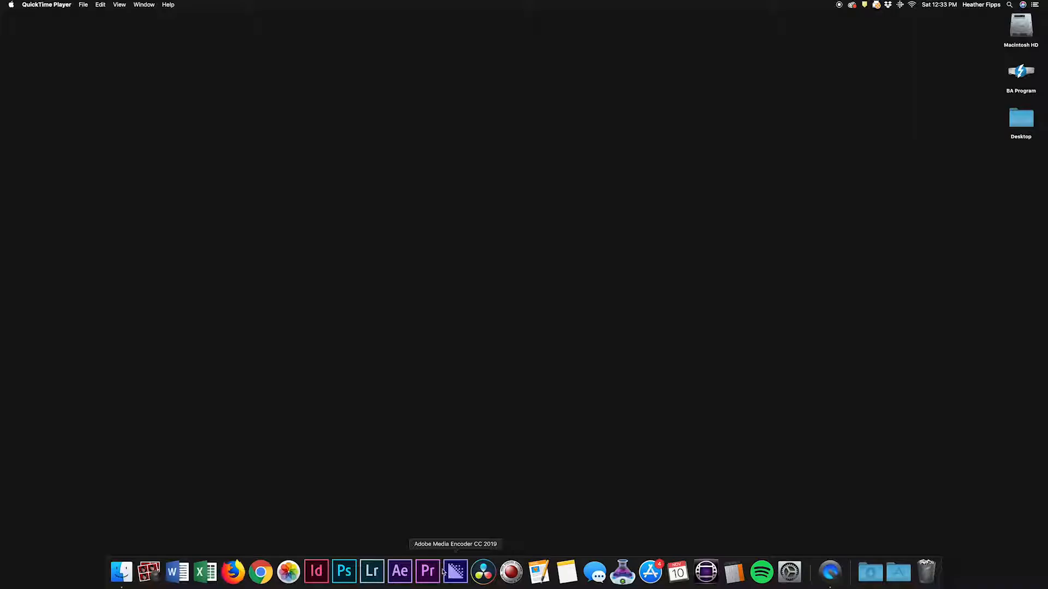
# - Launch Premiere Pro and start a new project named Proxy Example
pyautogui.click(427, 571)
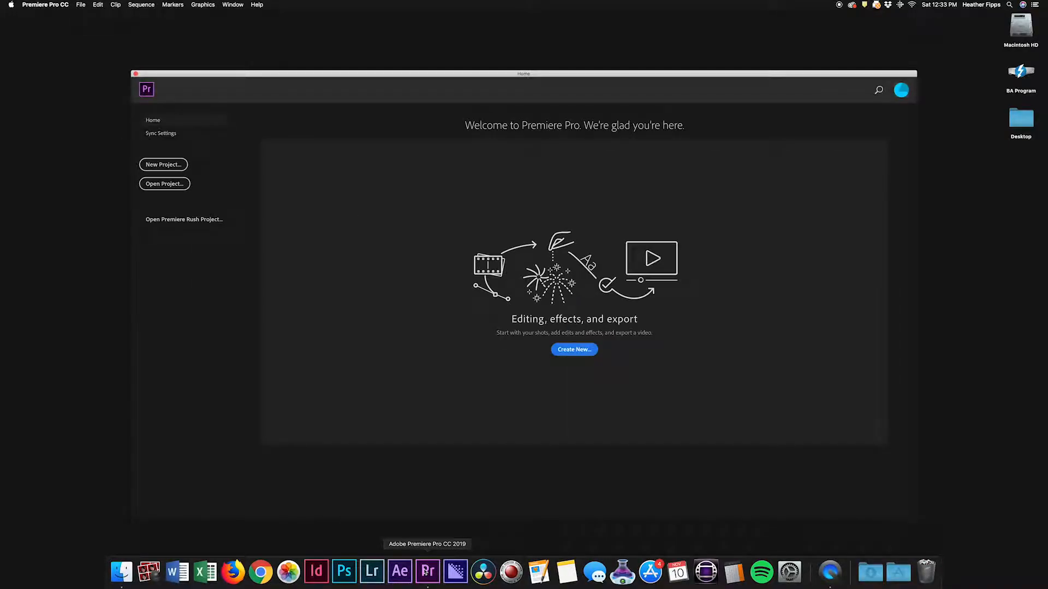
pyautogui.click(173, 165)
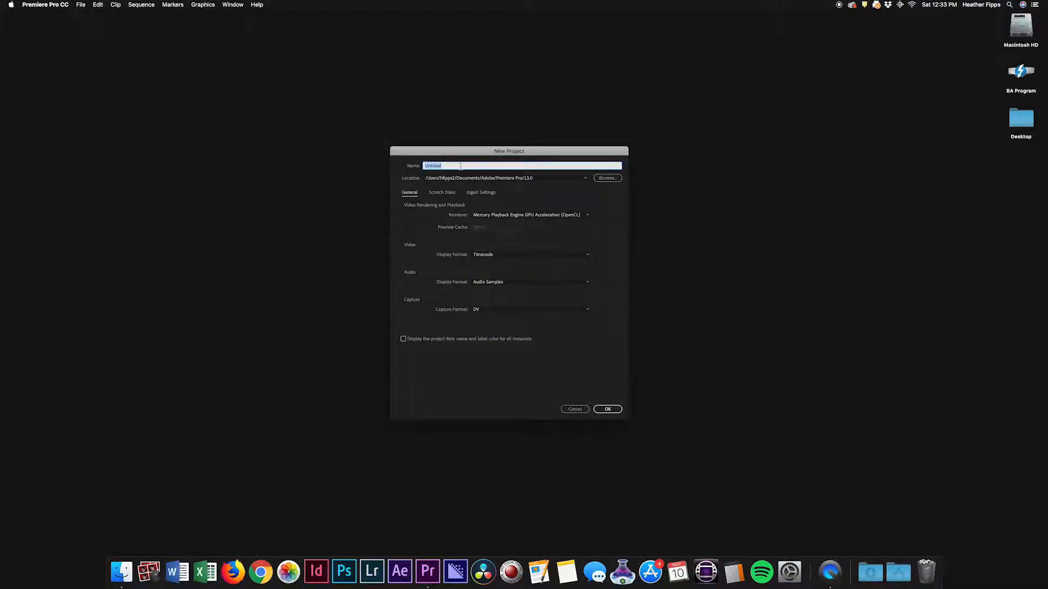
pyautogui.write('Proxy Example')
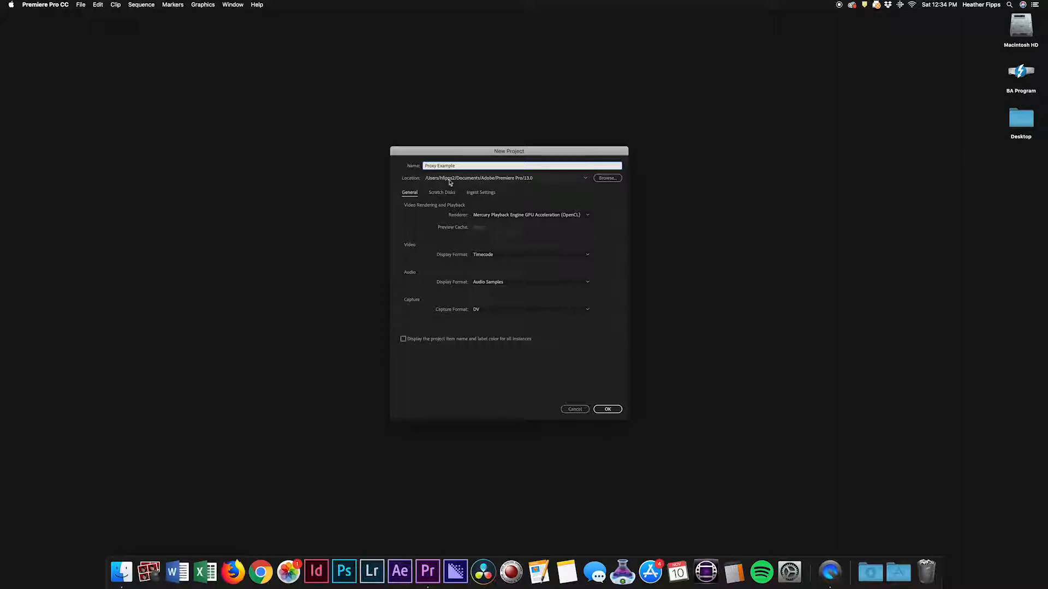
# - Set the project location to the Uncaged/01_Projects folder on the BA Program drive
pyautogui.click(608, 178)
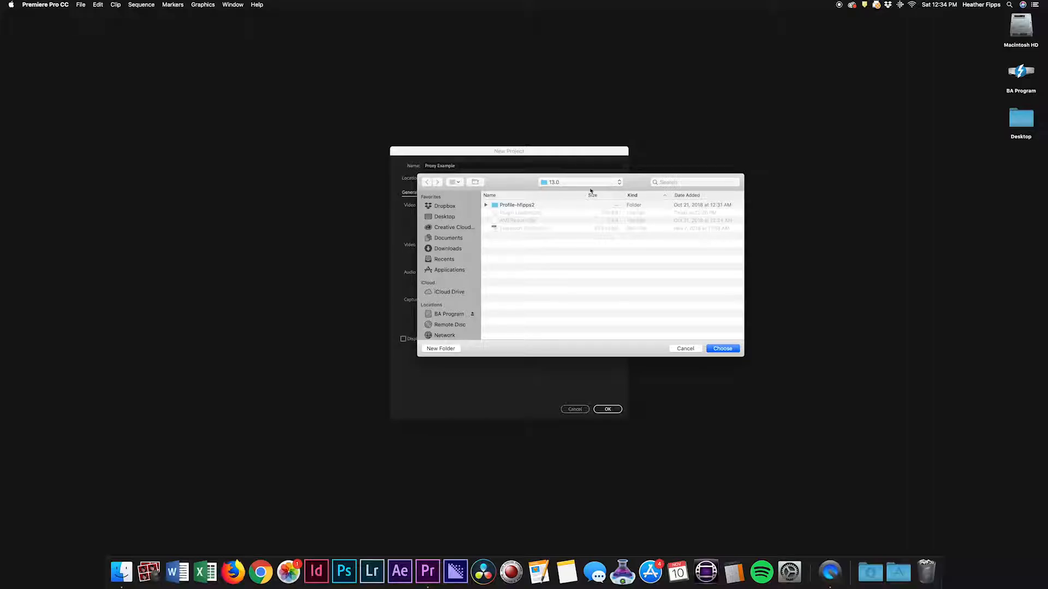
pyautogui.click(440, 315)
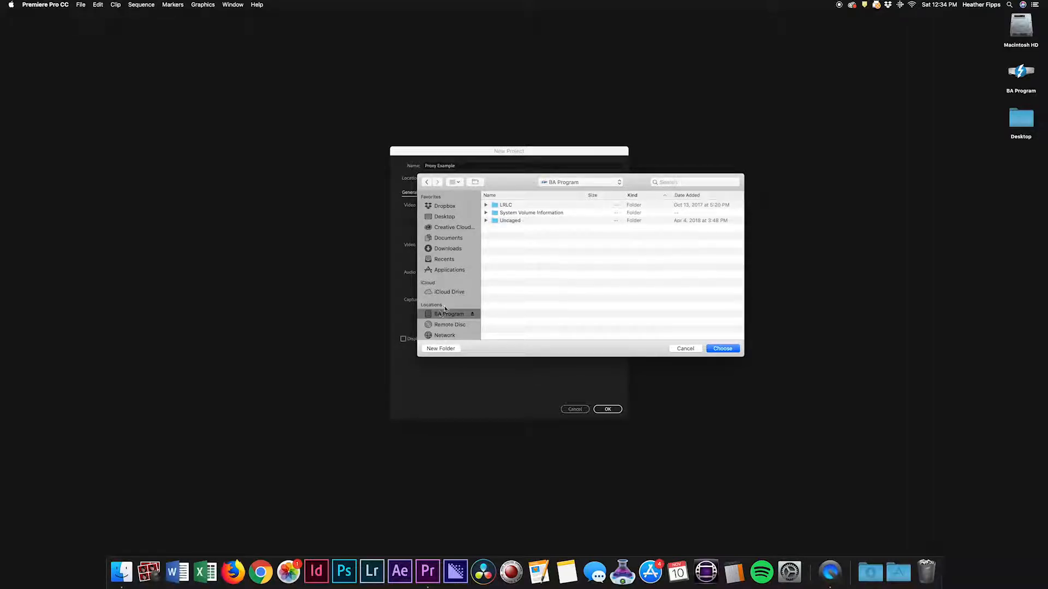
pyautogui.doubleClick(515, 221)
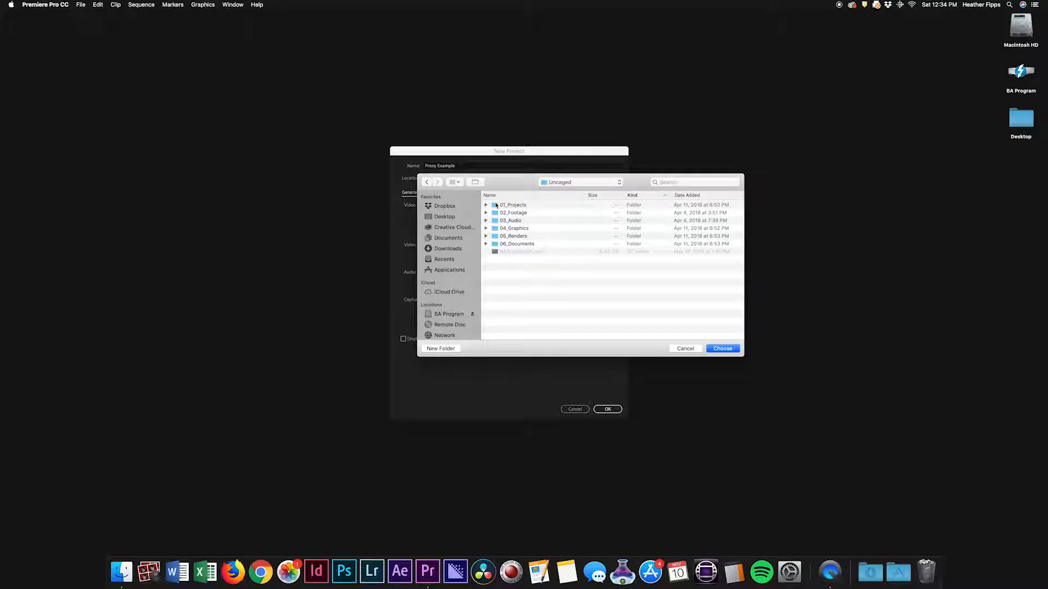
pyautogui.doubleClick(496, 205)
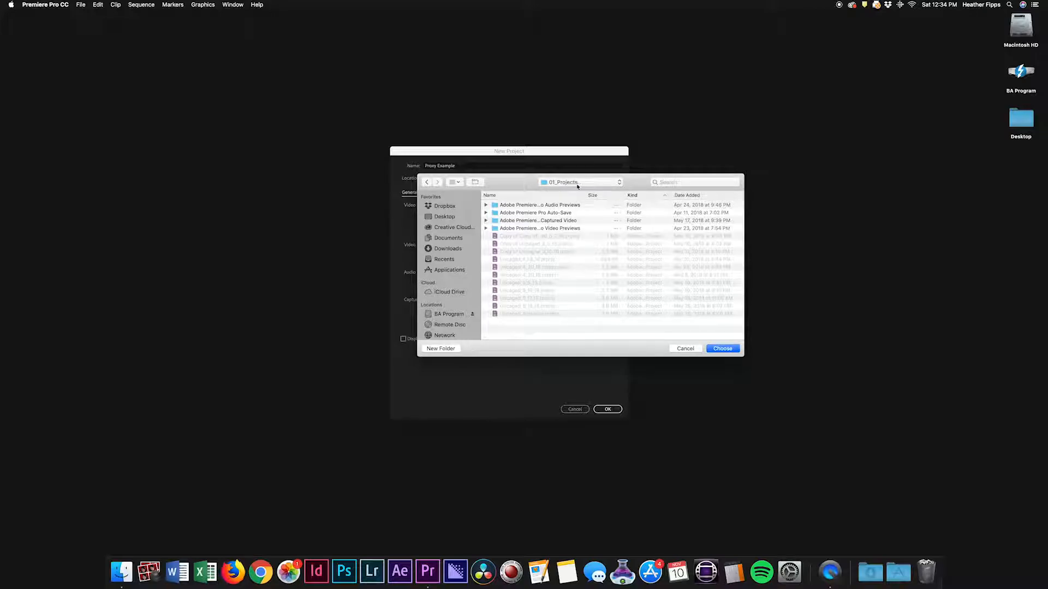
pyautogui.click(730, 351)
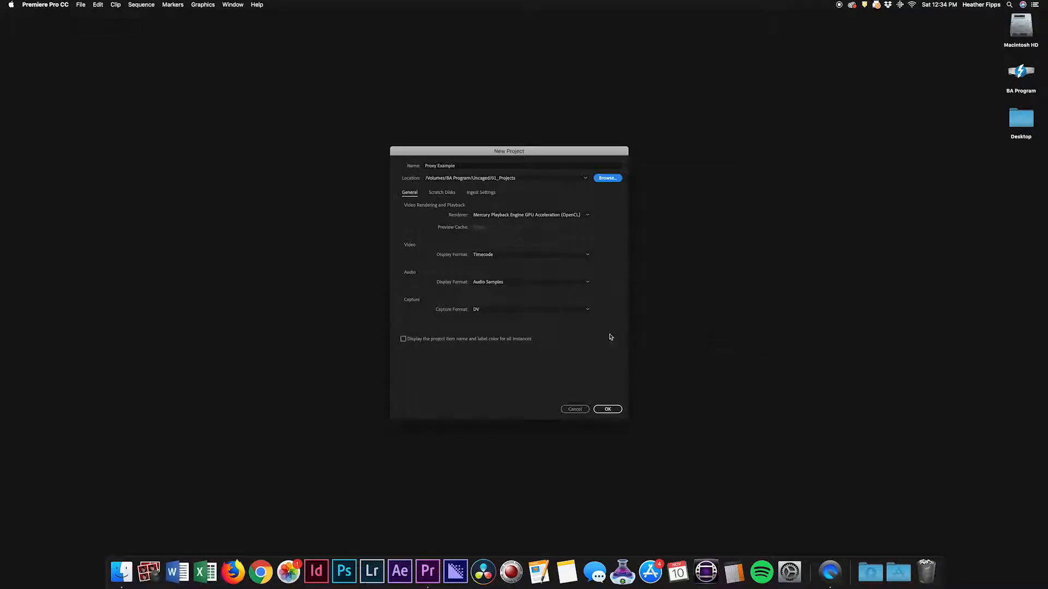
# - Enable ingest for the project, set it to Create Proxies, and choose the 1280x720 Apple ProRes 422 (Proxy) preset
pyautogui.click(436, 195)
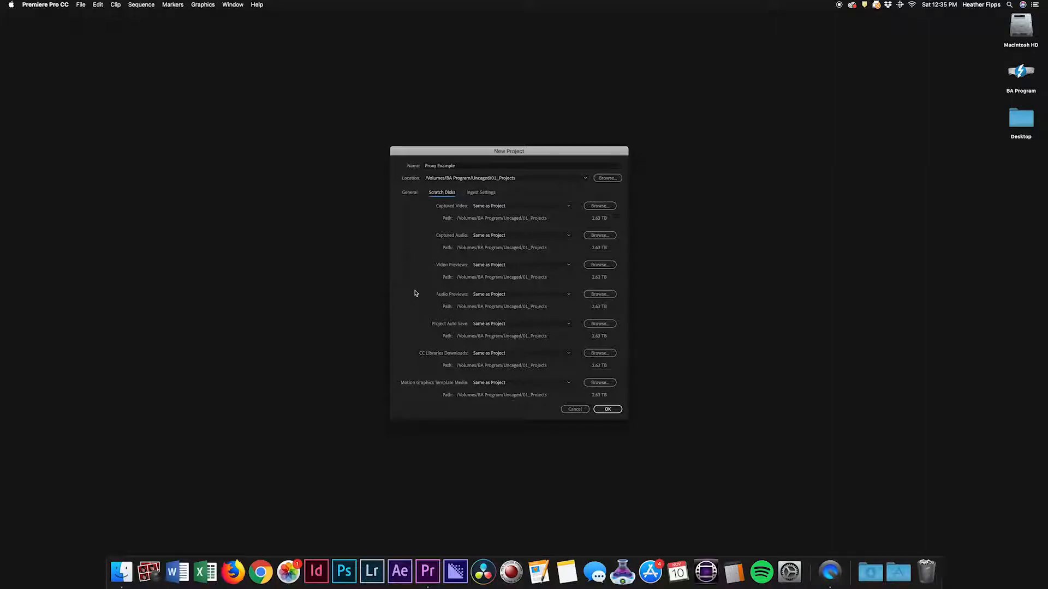
pyautogui.click(489, 197)
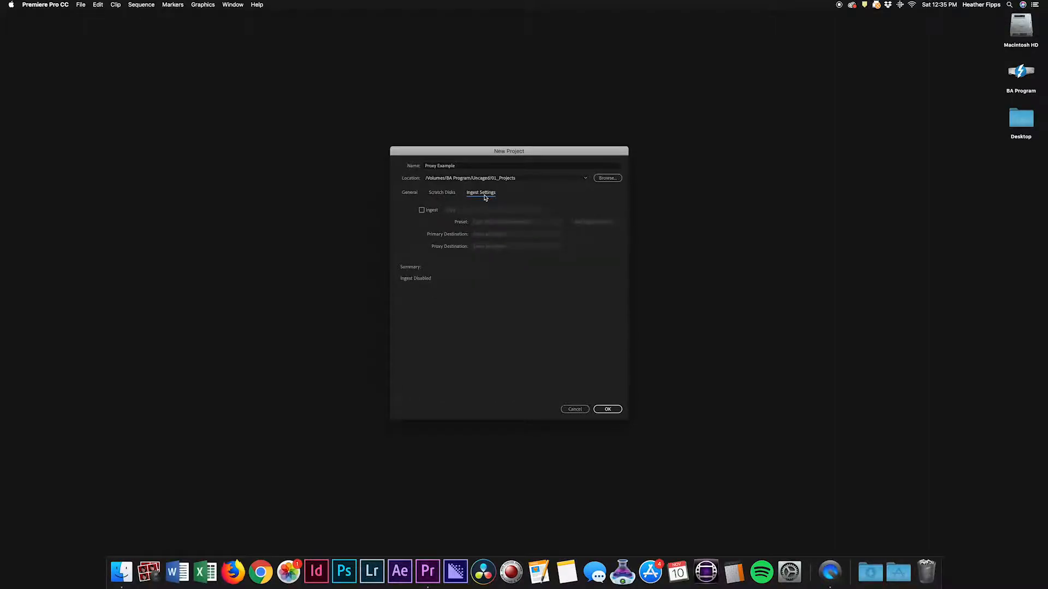
pyautogui.click(422, 211)
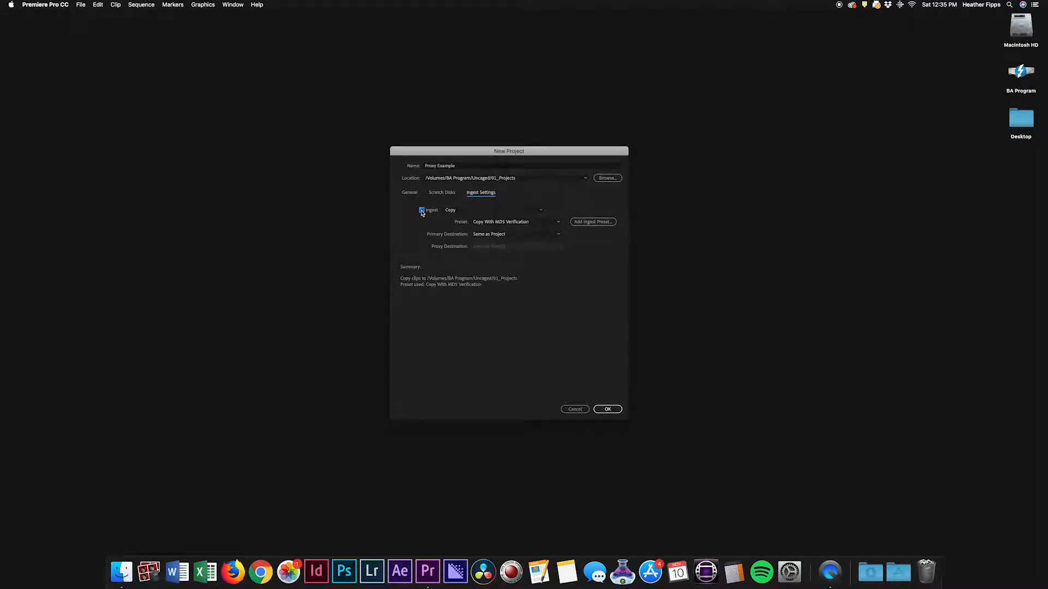
pyautogui.click(492, 211)
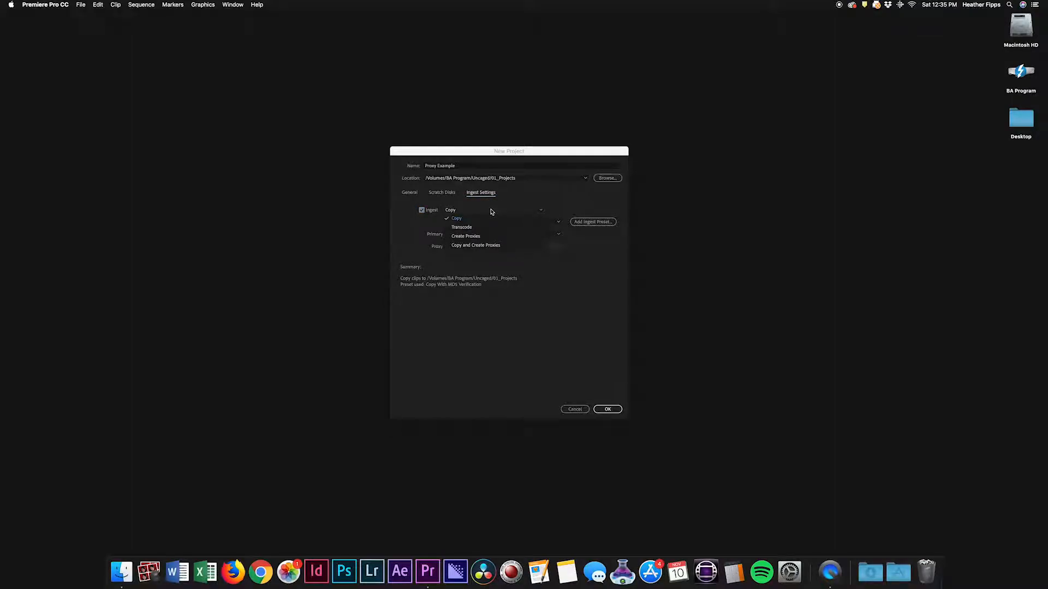
pyautogui.click(480, 239)
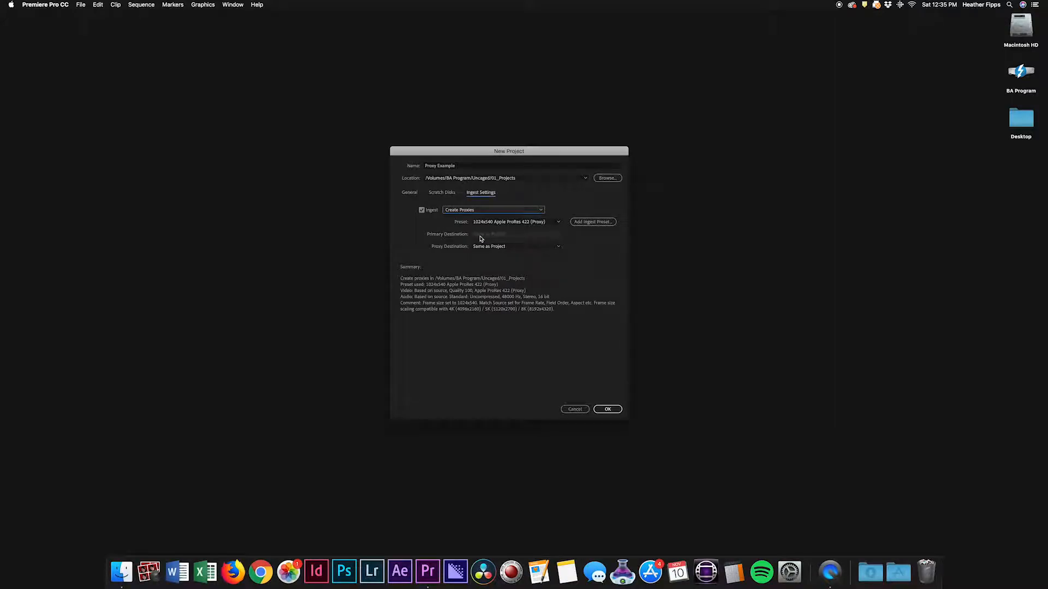
pyautogui.click(554, 226)
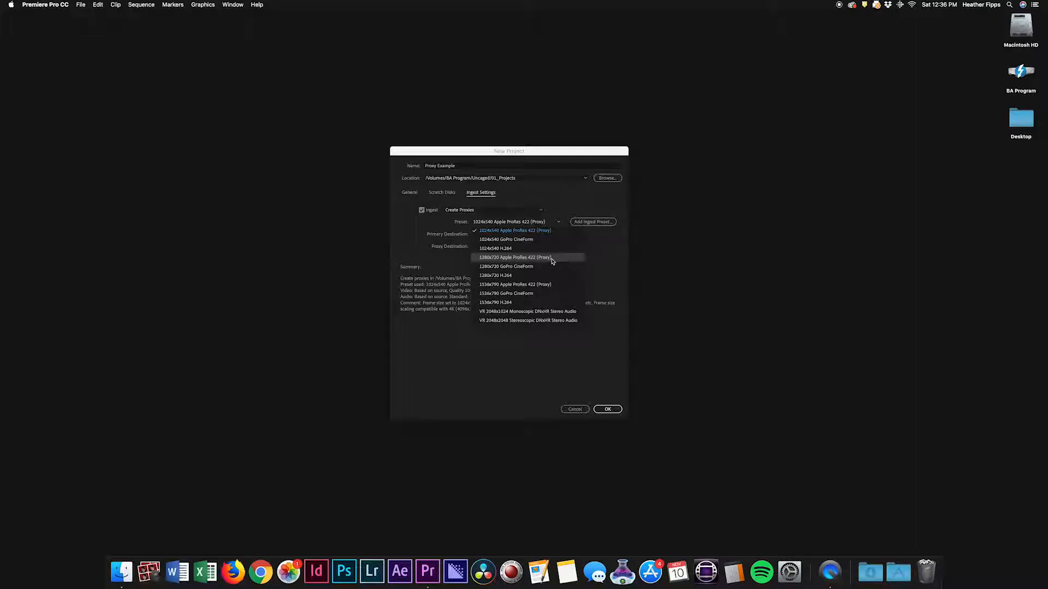
pyautogui.click(552, 262)
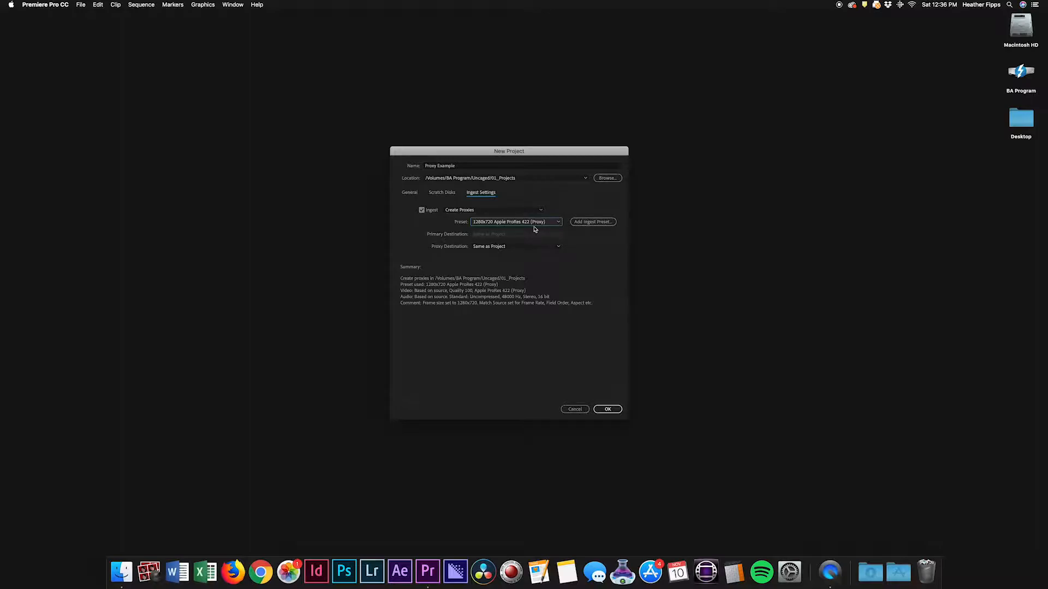
# - Browse for a custom proxy destination and go to the Uncaged/02_Footage folder on the BA Program drive
pyautogui.click(533, 250)
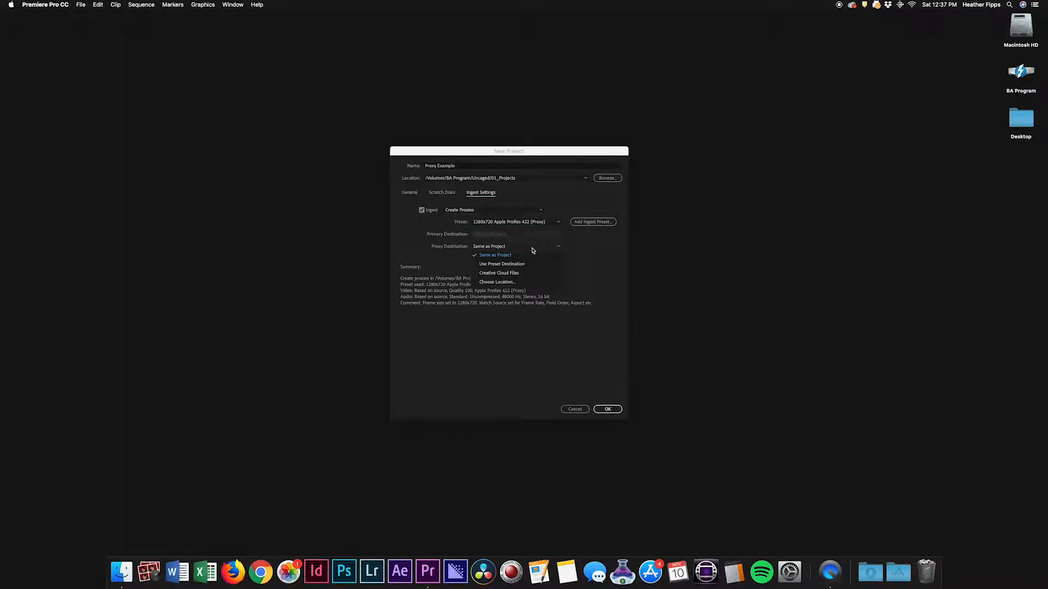
pyautogui.click(502, 283)
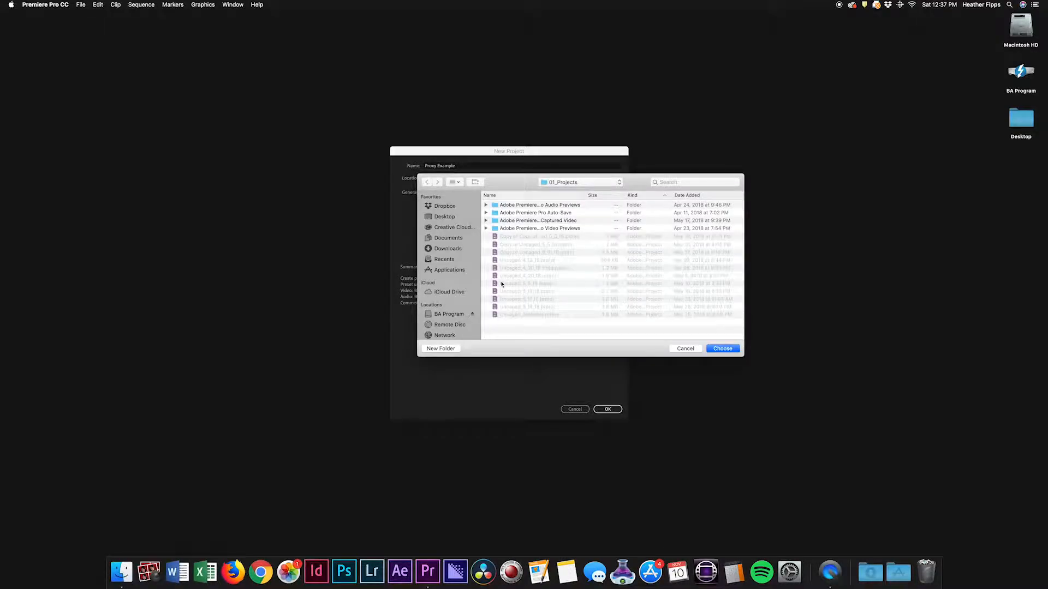
pyautogui.click(431, 314)
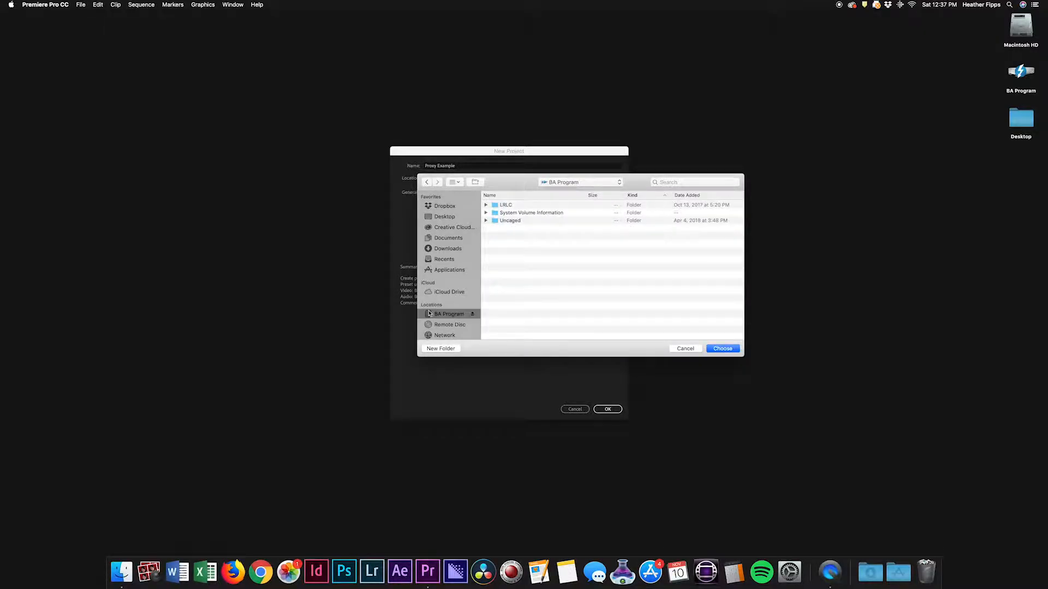
pyautogui.doubleClick(495, 221)
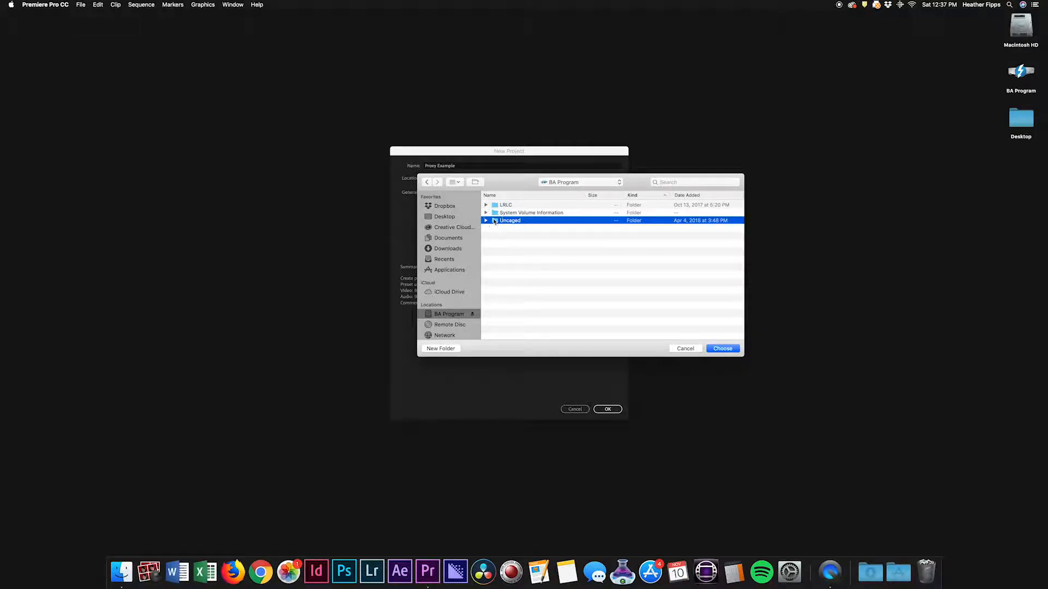
pyautogui.doubleClick(493, 215)
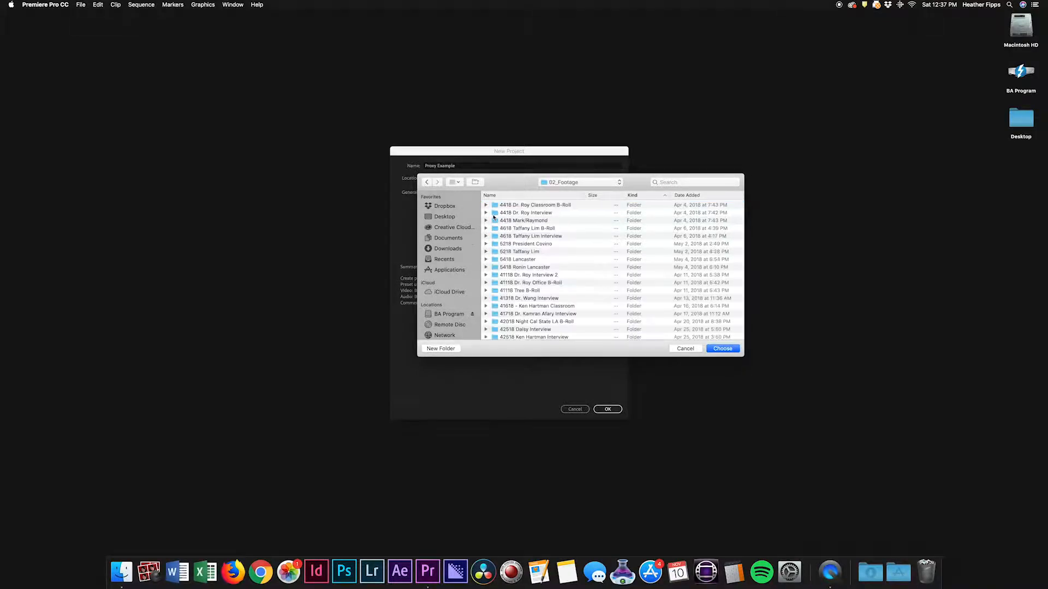
pyautogui.scroll(-5, 500, 226)
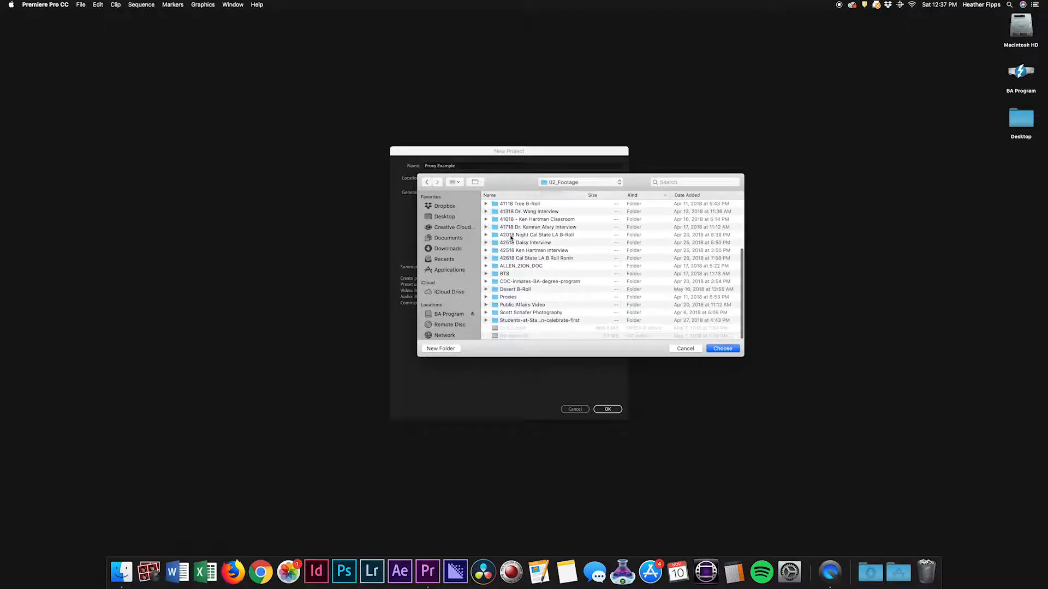
pyautogui.click(500, 297)
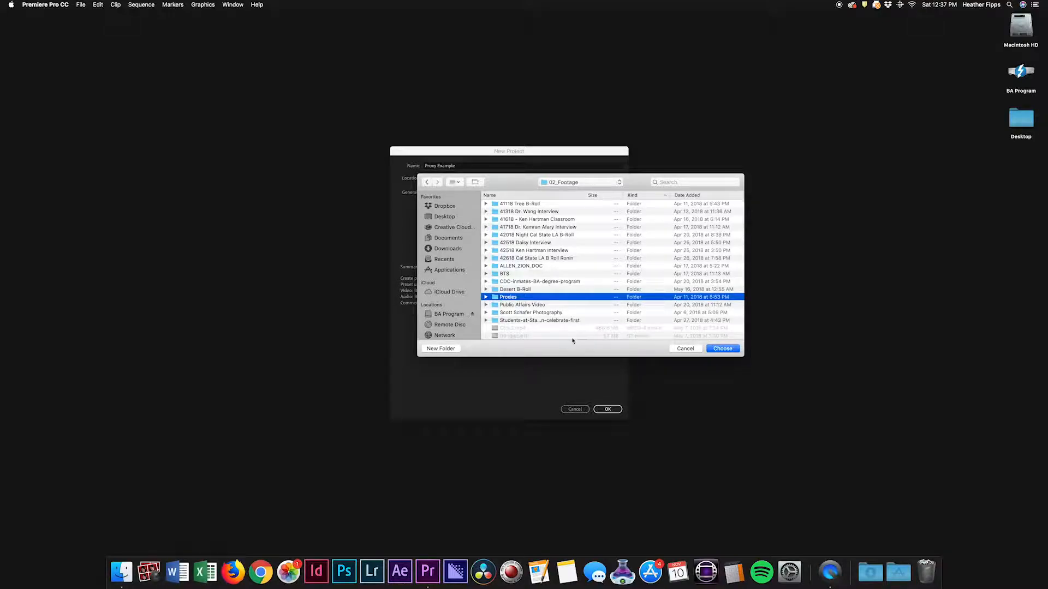
# - Create a folder inside 02_Footage named with the editor's first name plus "Proxy", and choose it as the proxy destination
pyautogui.click(440, 348)
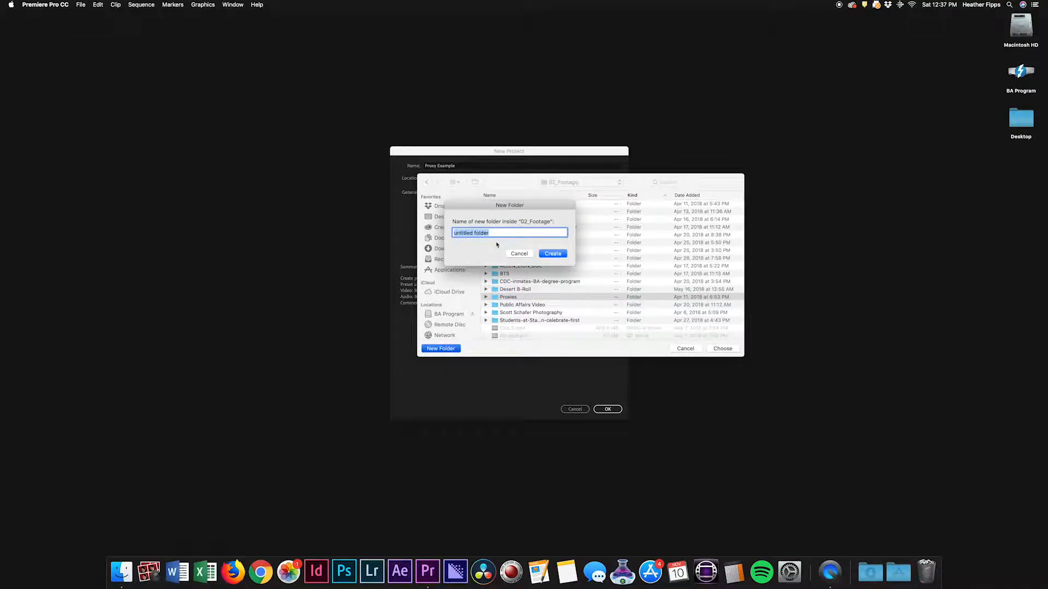
pyautogui.write('Heather Proxy')
pyautogui.click(552, 254)
pyautogui.moveTo(516, 186); pyautogui.dragTo(711, 202)
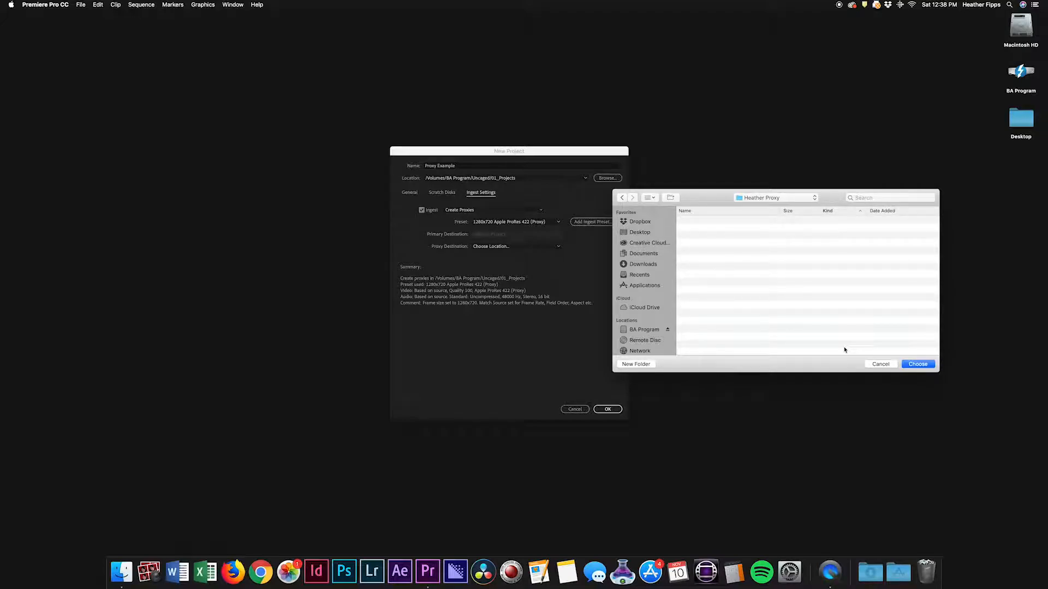
pyautogui.click(918, 364)
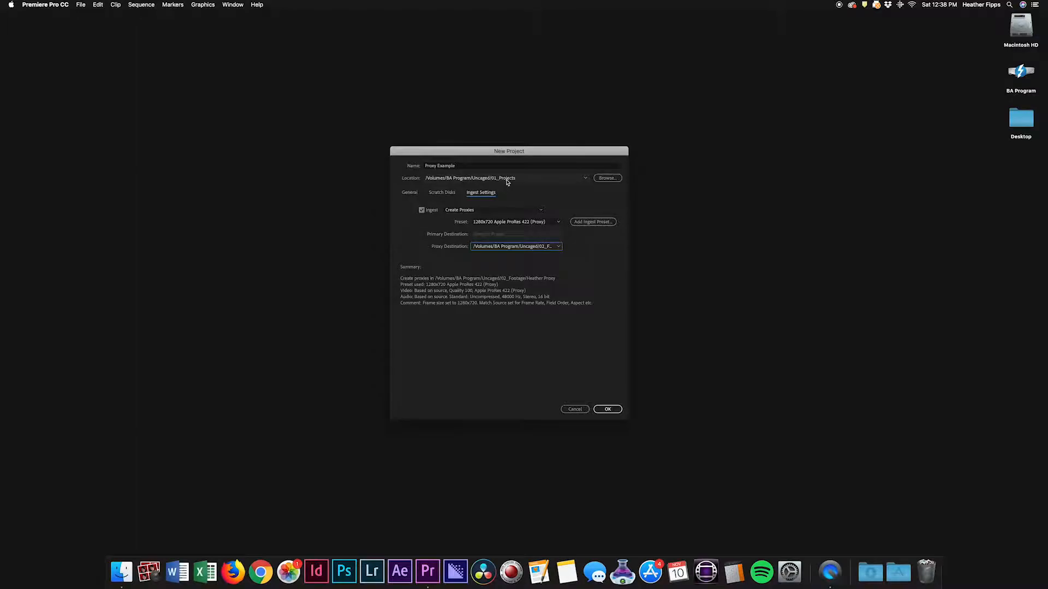
# - Review the general and ingest settings, create the project, and switch to the Editing workspace
pyautogui.click(413, 194)
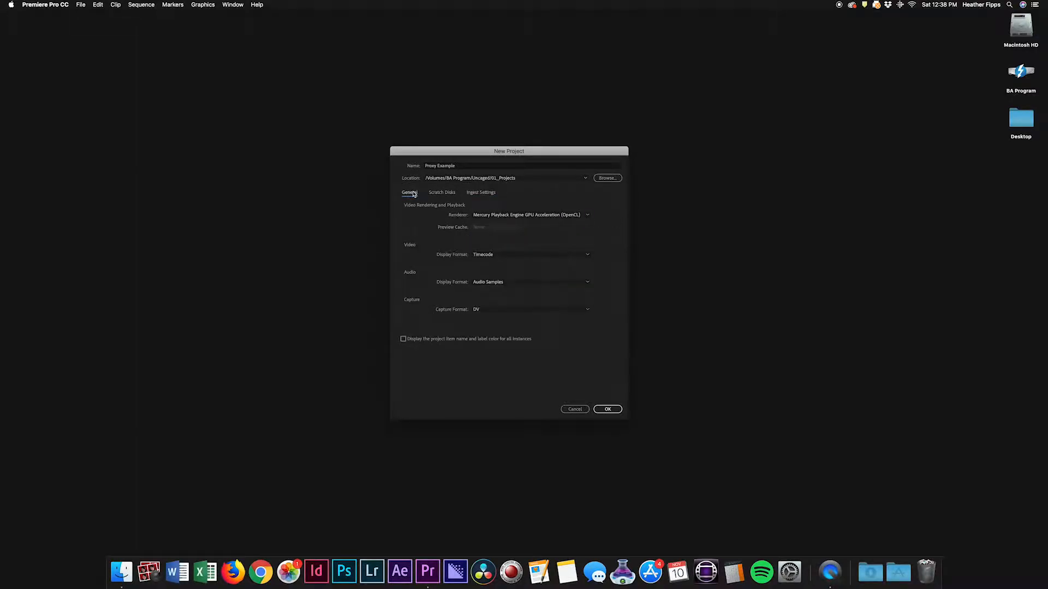
pyautogui.click(496, 195)
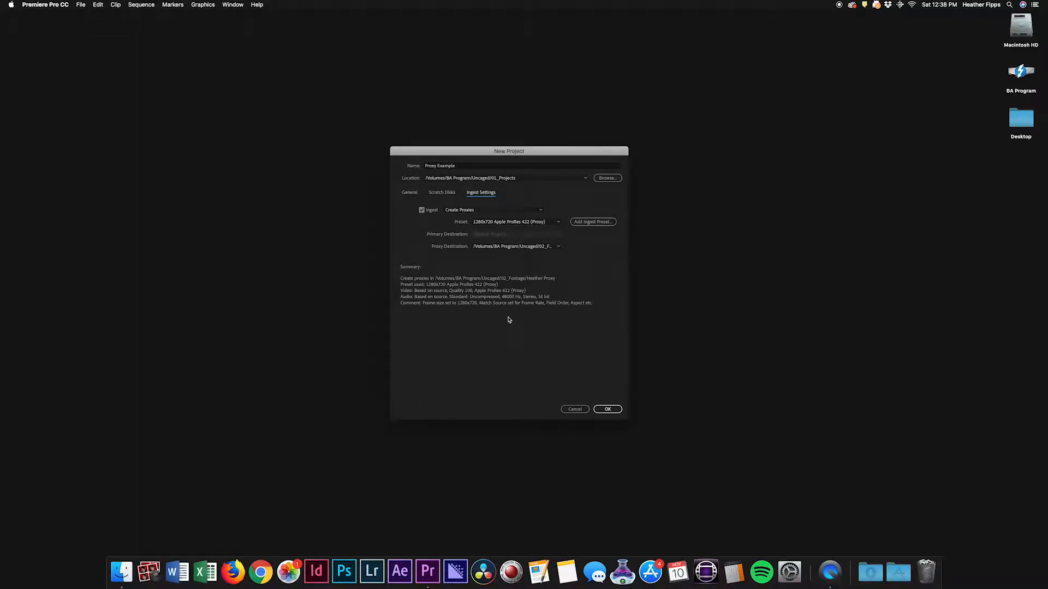
pyautogui.click(610, 410)
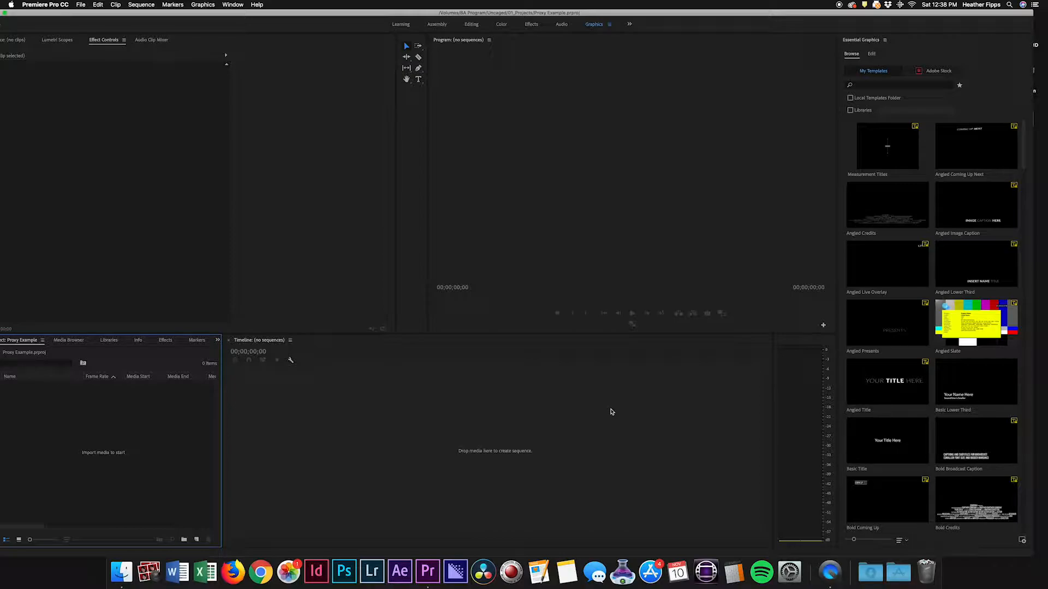
pyautogui.click(464, 25)
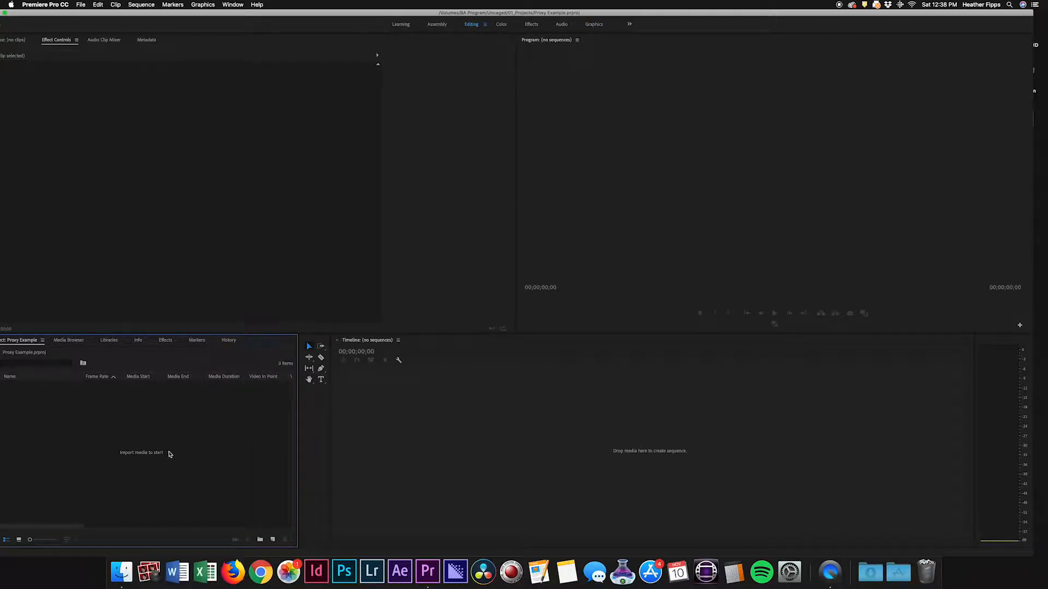
# - Browse the project's media sources to the Uncaged/02_Footage folder on the BA Program drive
pyautogui.click(60, 341)
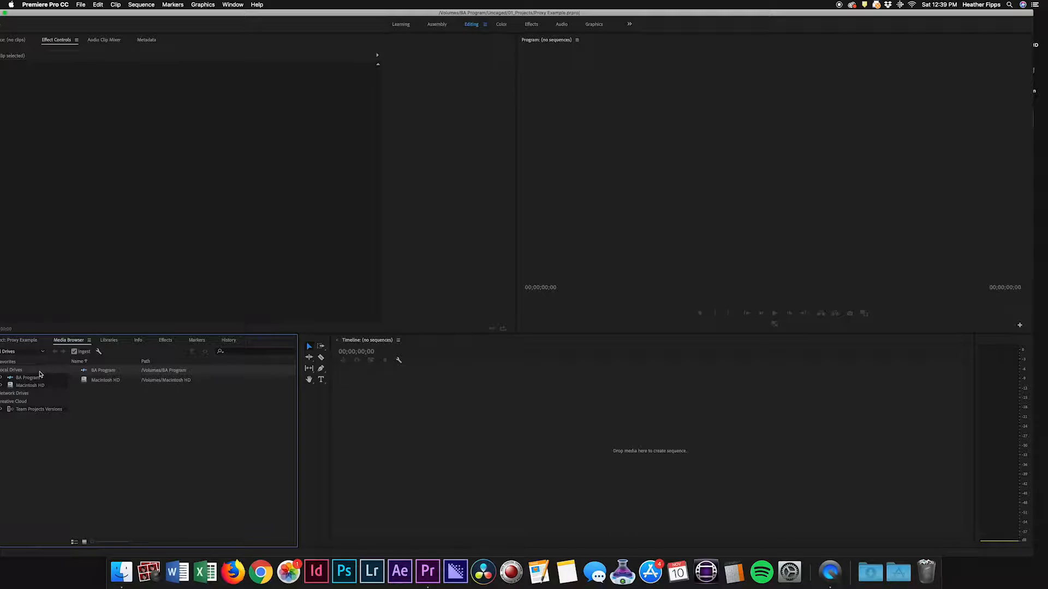
pyautogui.click(19, 380)
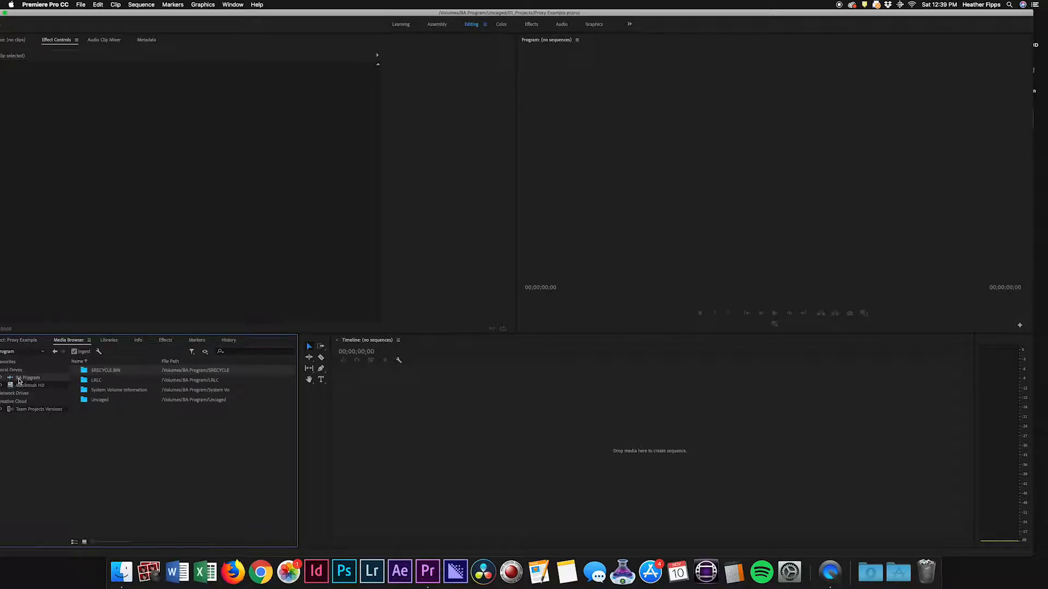
pyautogui.doubleClick(84, 402)
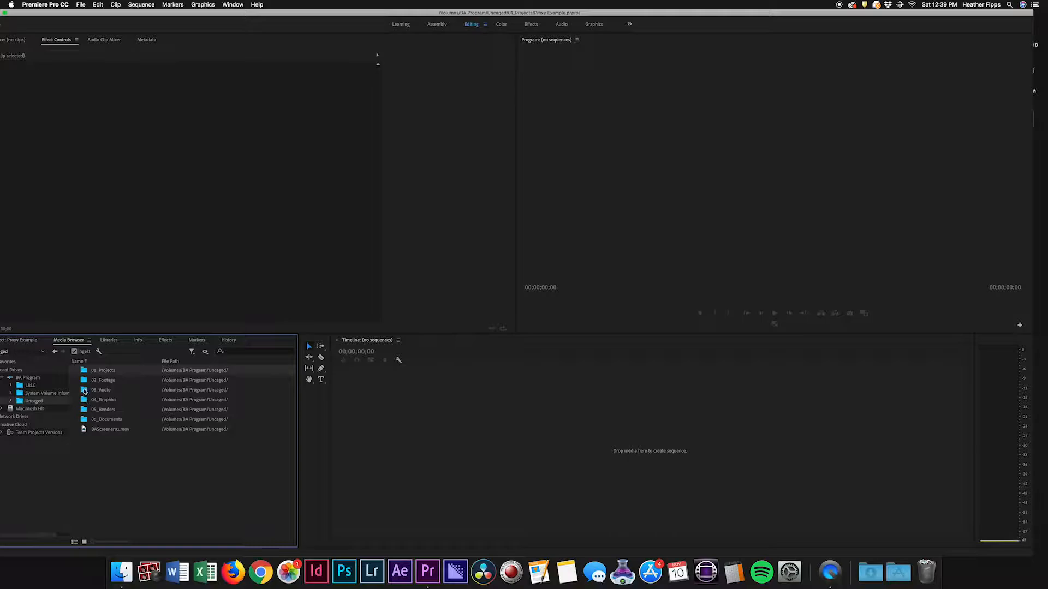
pyautogui.doubleClick(84, 380)
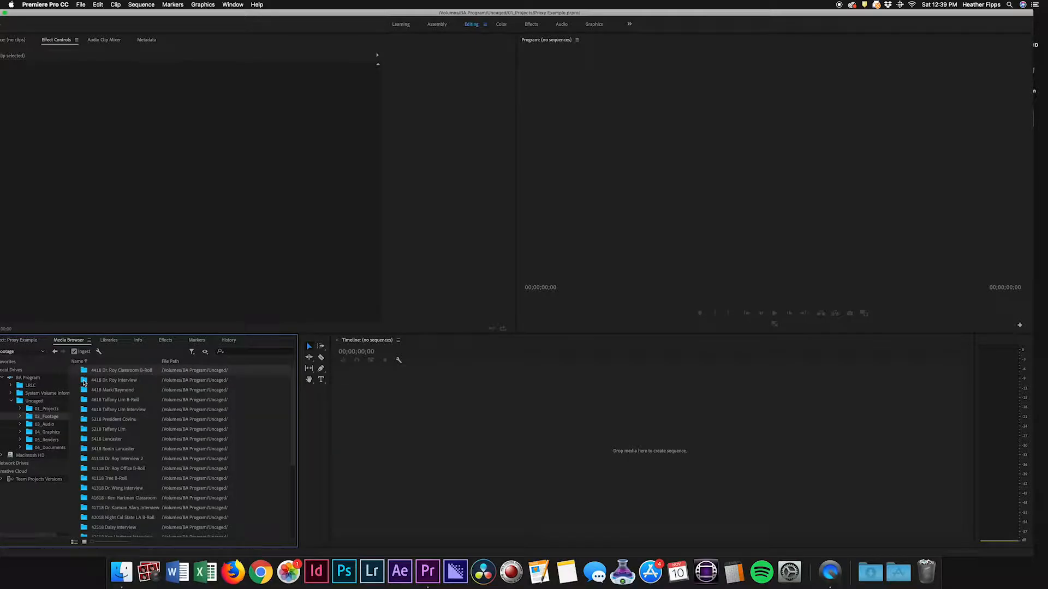
# - Open the 5218 president footage folder and select both of its .mov clips, A and B
pyautogui.scroll(-5, 88, 472)
pyautogui.scroll(4, 94, 468)
pyautogui.scroll(2, 93, 469)
pyautogui.doubleClick(84, 419)
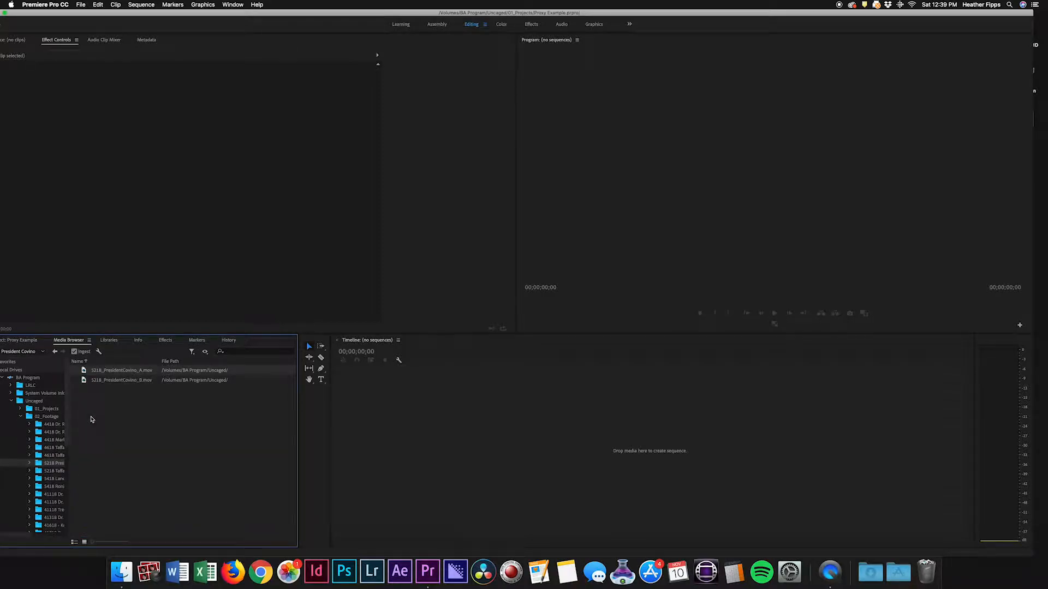
pyautogui.moveTo(145, 428); pyautogui.dragTo(123, 372)
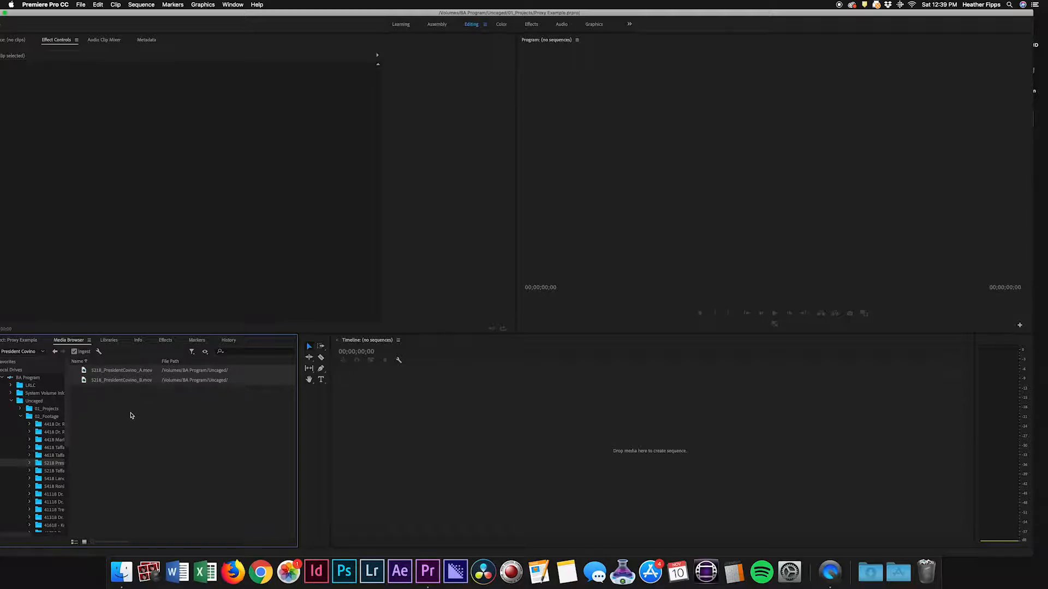
# - Show the two president .mov clips as thumbnails, select both, and import them into the project
pyautogui.click(84, 543)
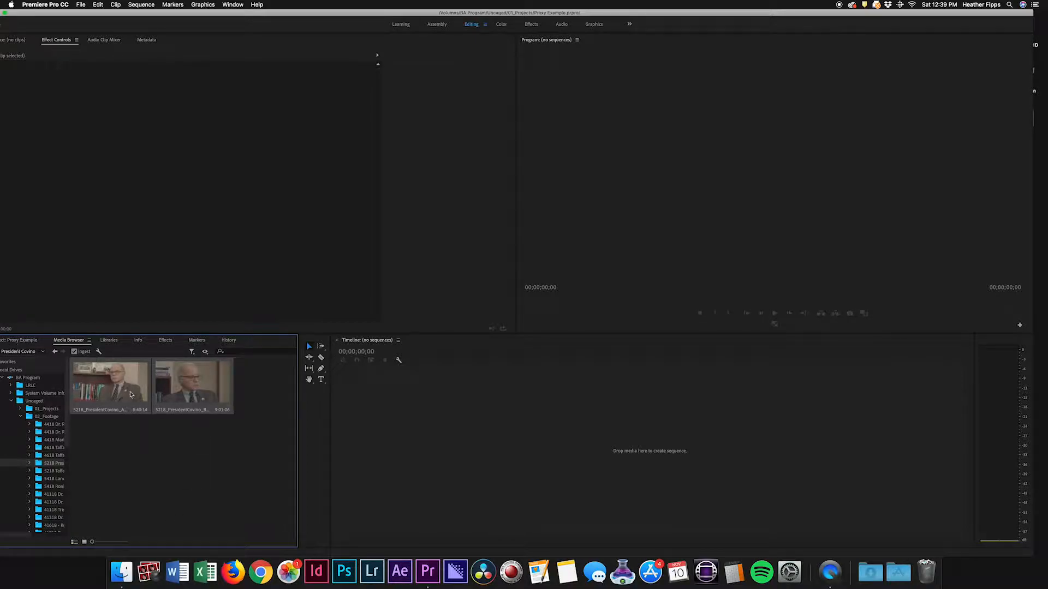
pyautogui.rightClick(129, 391)
pyautogui.click(92, 465)
pyautogui.moveTo(242, 467); pyautogui.dragTo(127, 377)
pyautogui.rightClick(189, 385)
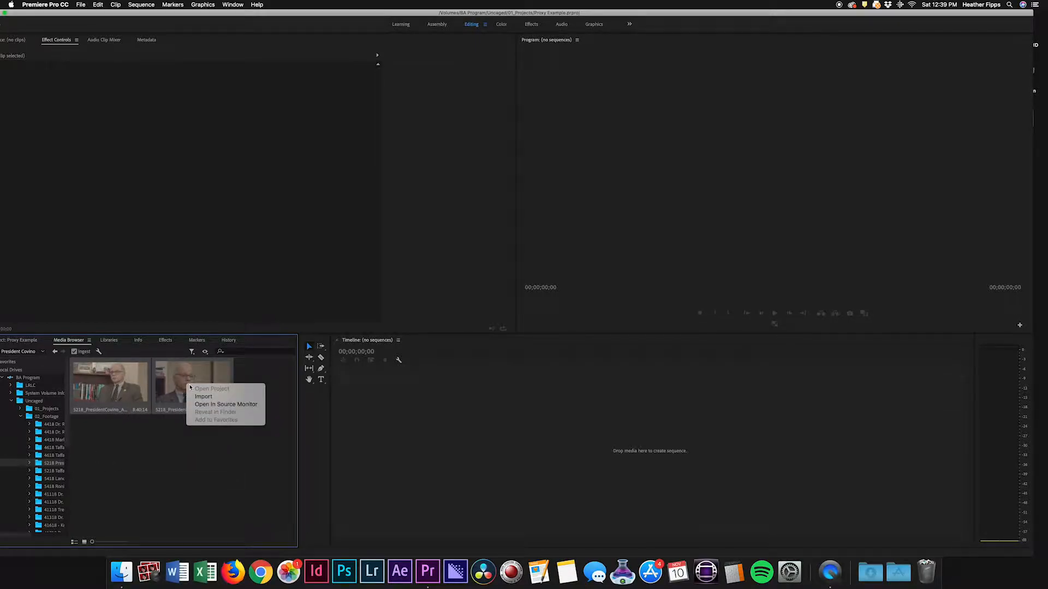
pyautogui.click(217, 401)
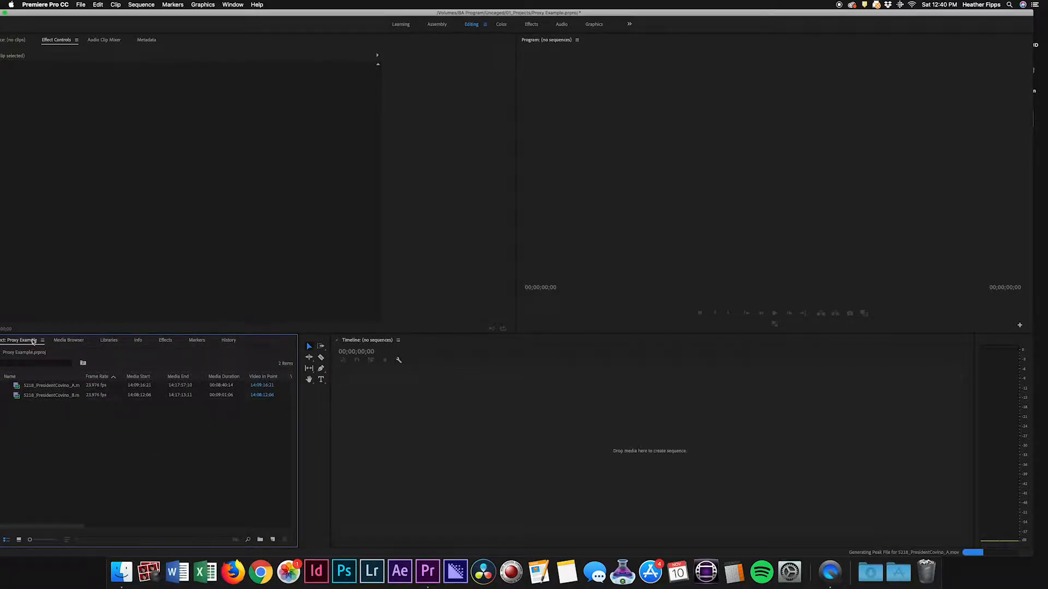
pyautogui.doubleClick(164, 13)
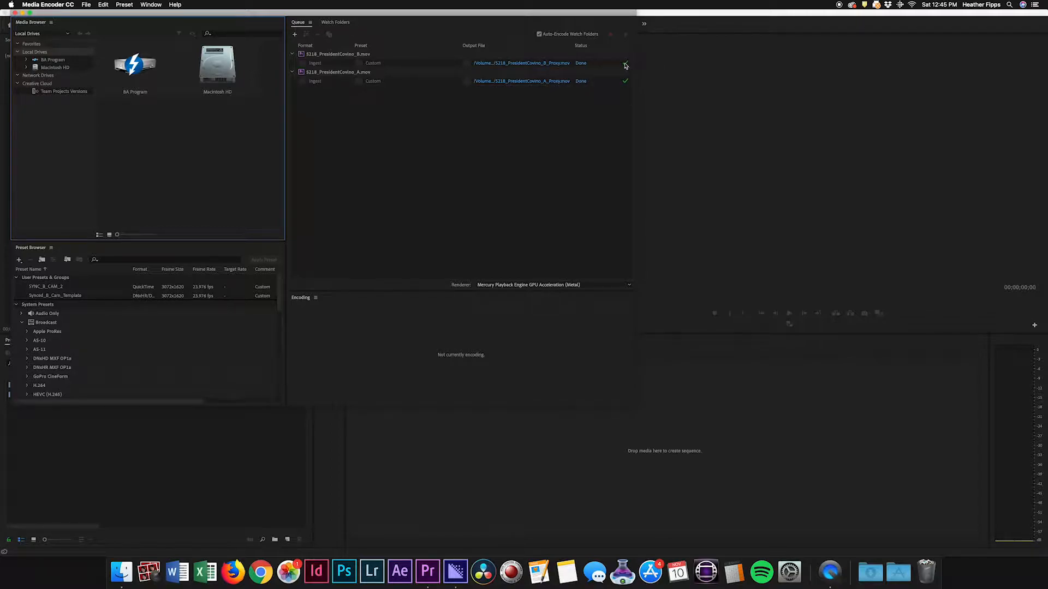
# - Select both finished proxy jobs in the Media Encoder queue and quit Media Encoder
pyautogui.moveTo(623, 82)
pyautogui.click(398, 82)
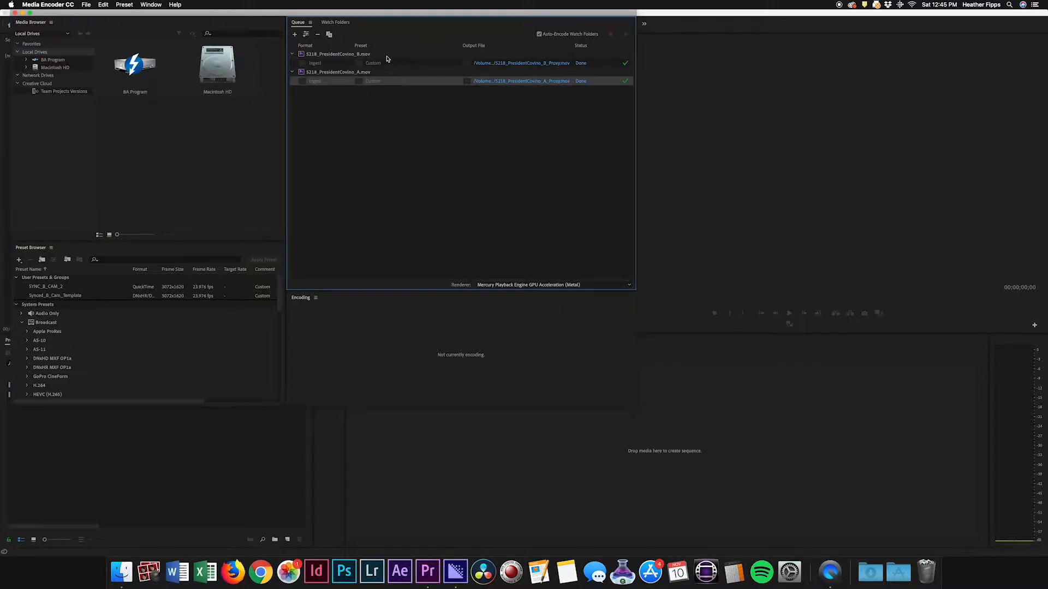
pyautogui.keyDown('shift'); pyautogui.click(387, 58); pyautogui.keyUp('shift')
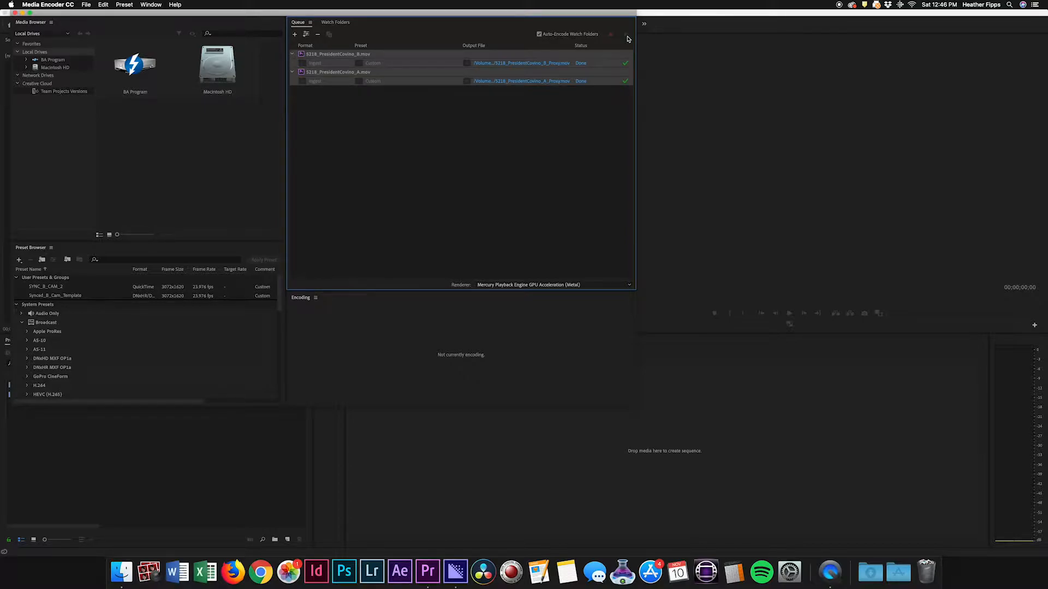
pyautogui.click(43, 6)
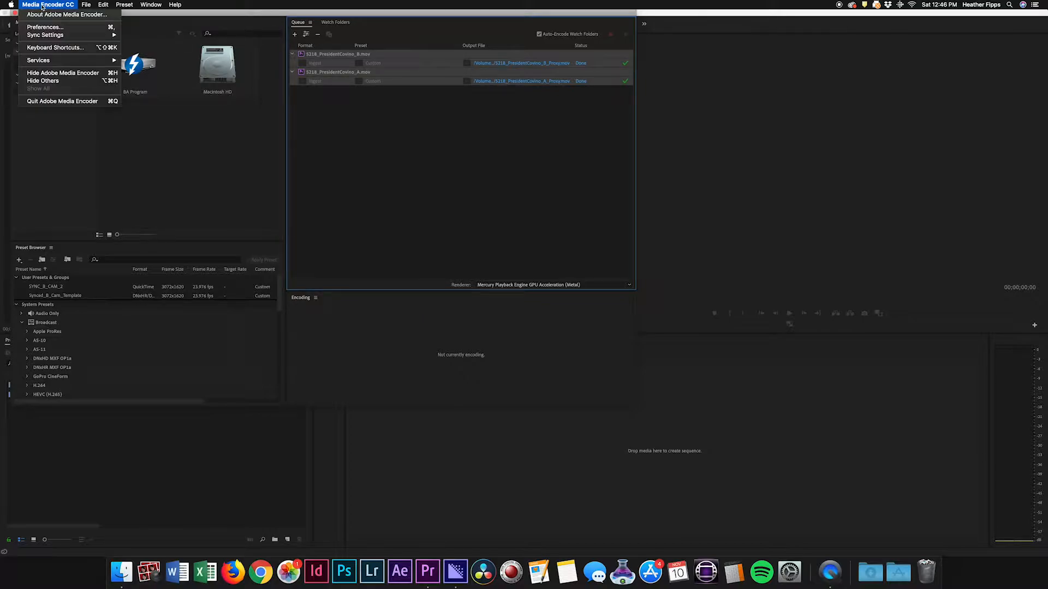
pyautogui.click(86, 101)
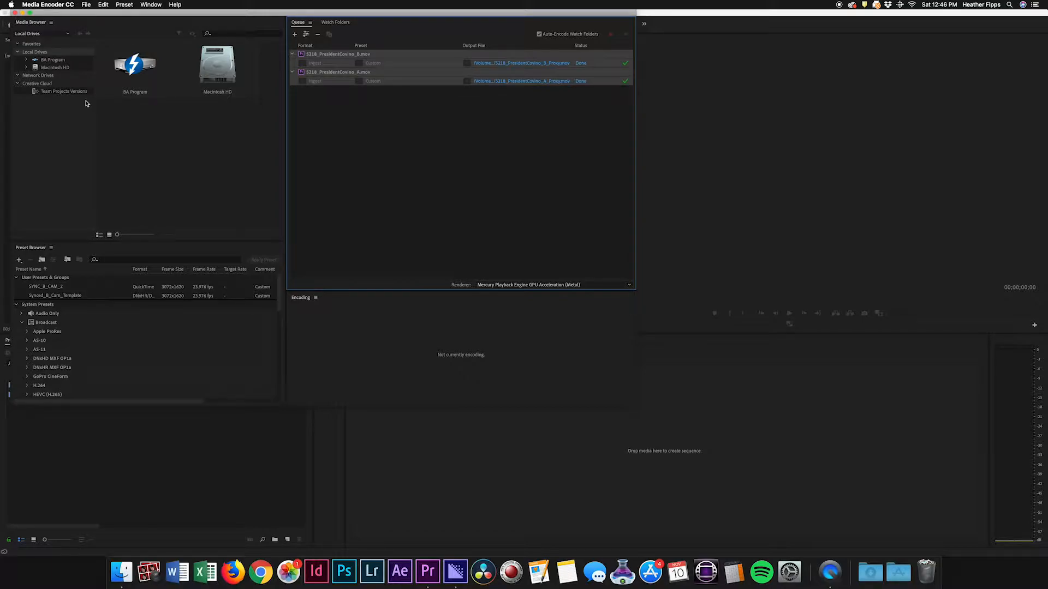
# - Move the Premiere Pro window aside and check the proxy files in Finder, in the proxy folder under BA Program/Uncaged/02_Footage
pyautogui.click(762, 92)
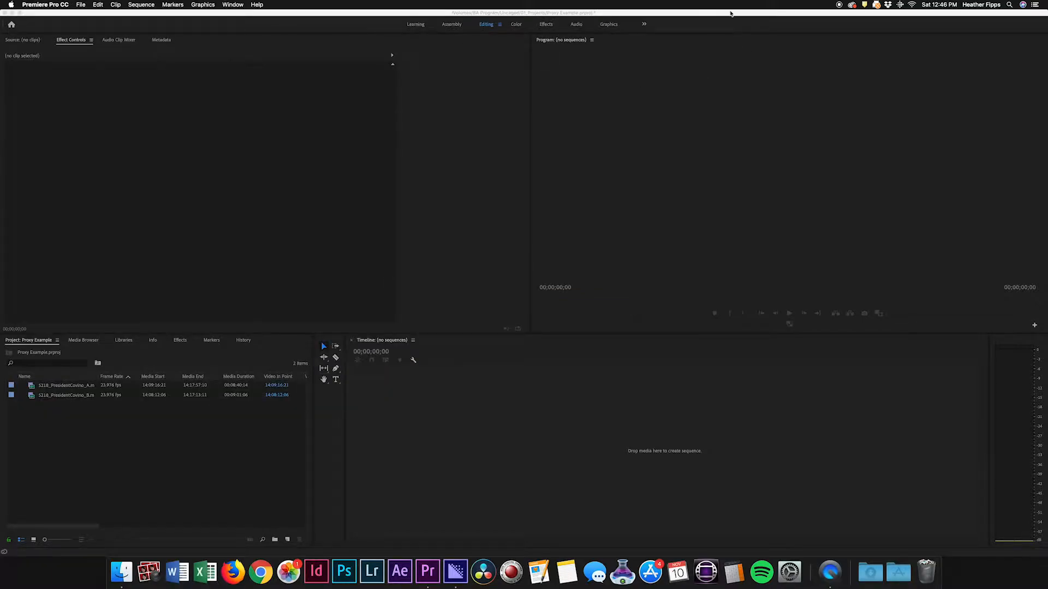
pyautogui.moveTo(732, 16); pyautogui.dragTo(531, 111)
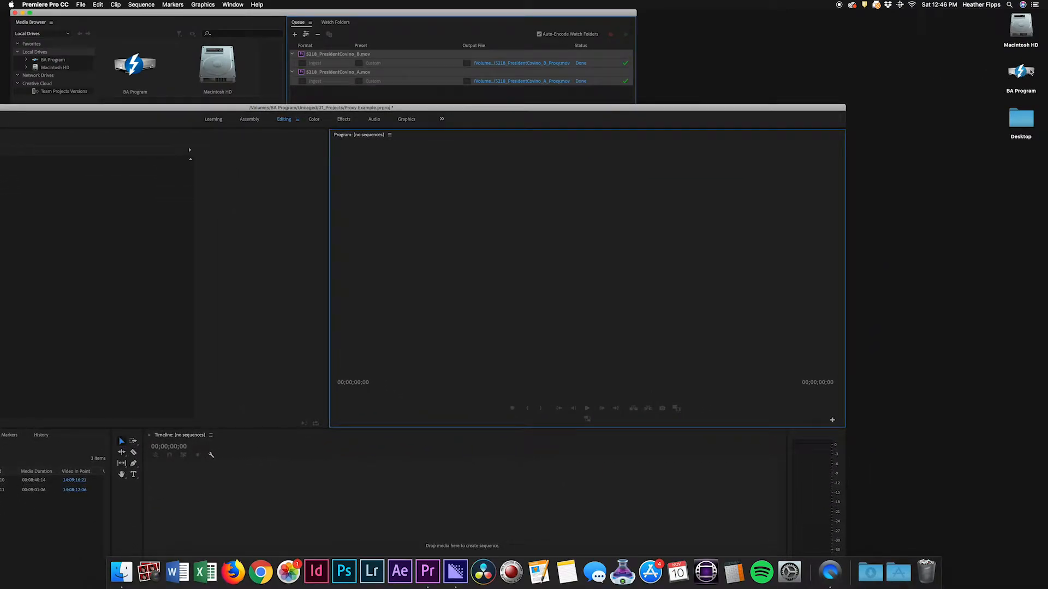
pyautogui.click(1030, 72)
pyautogui.doubleClick(1030, 72)
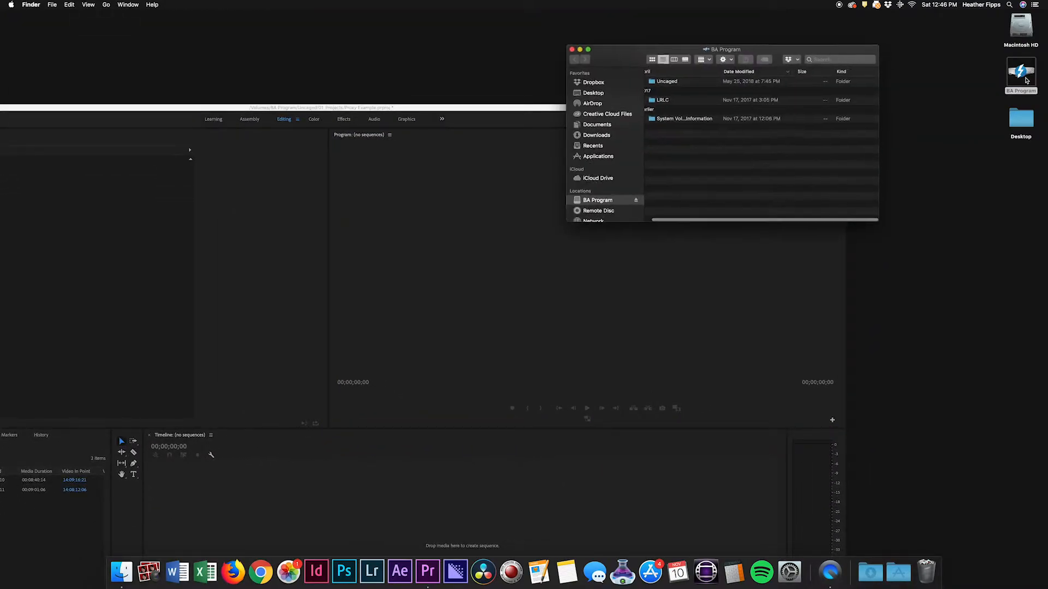
pyautogui.doubleClick(650, 83)
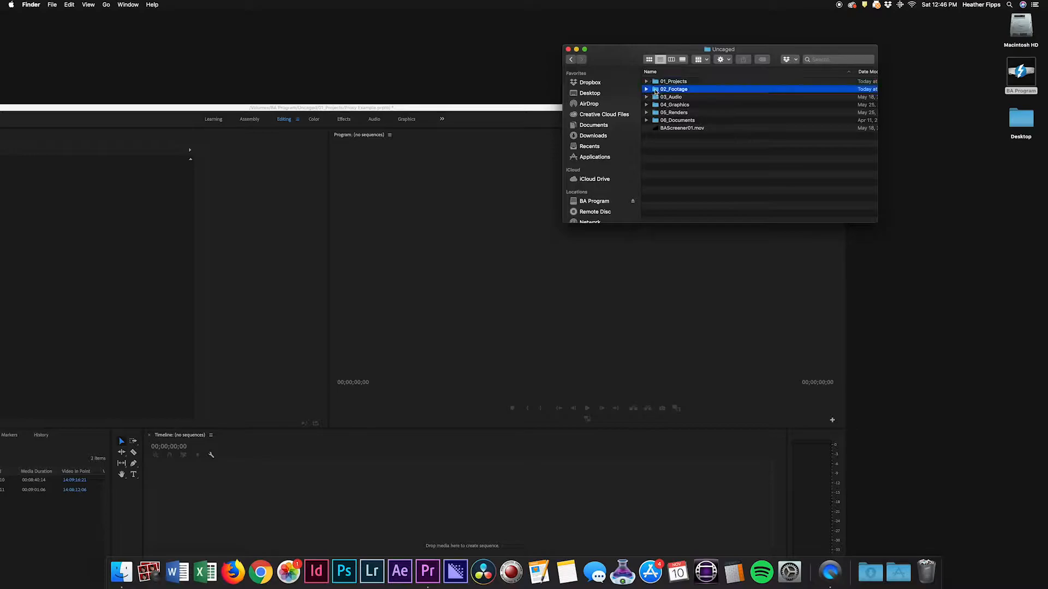
pyautogui.doubleClick(655, 92)
pyautogui.scroll(2, 662, 91)
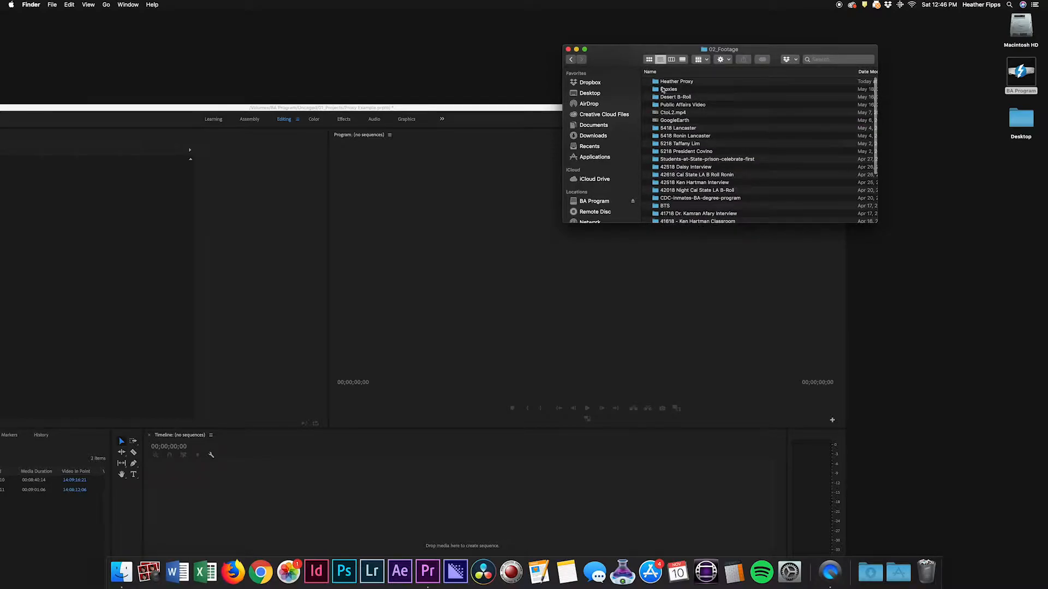
pyautogui.doubleClick(660, 82)
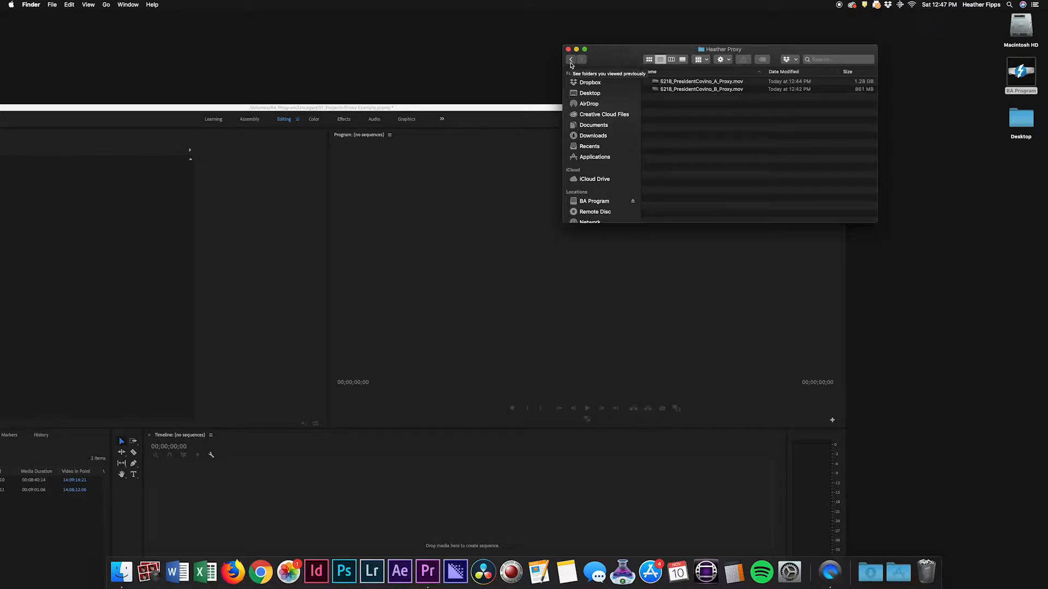
pyautogui.click(571, 60)
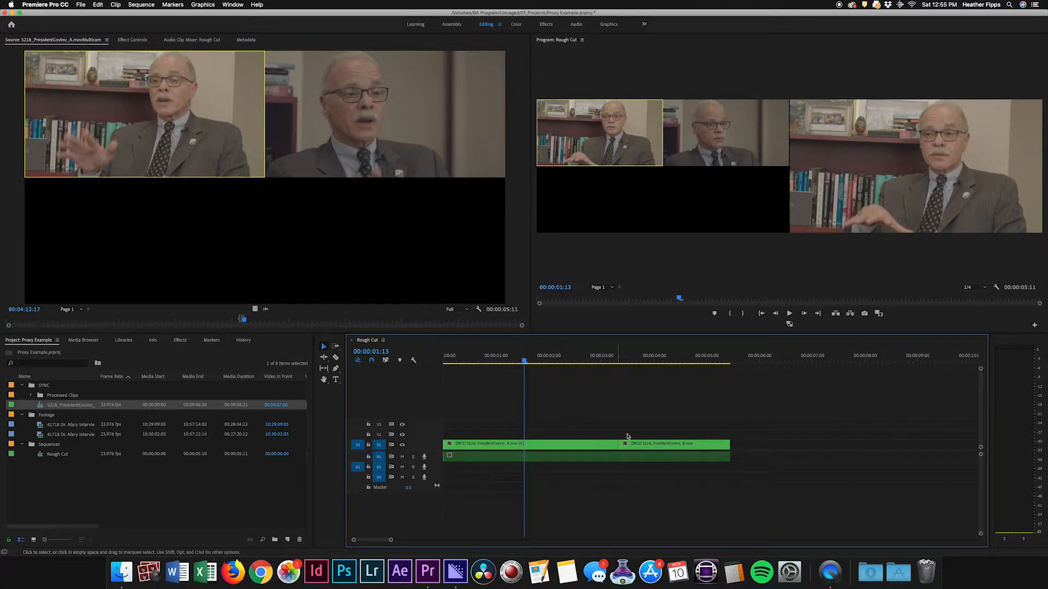
# - Add the Toggle Proxies control to the Program monitor's button layout and accept the layout
pyautogui.moveTo(391, 540); pyautogui.dragTo(550, 540)
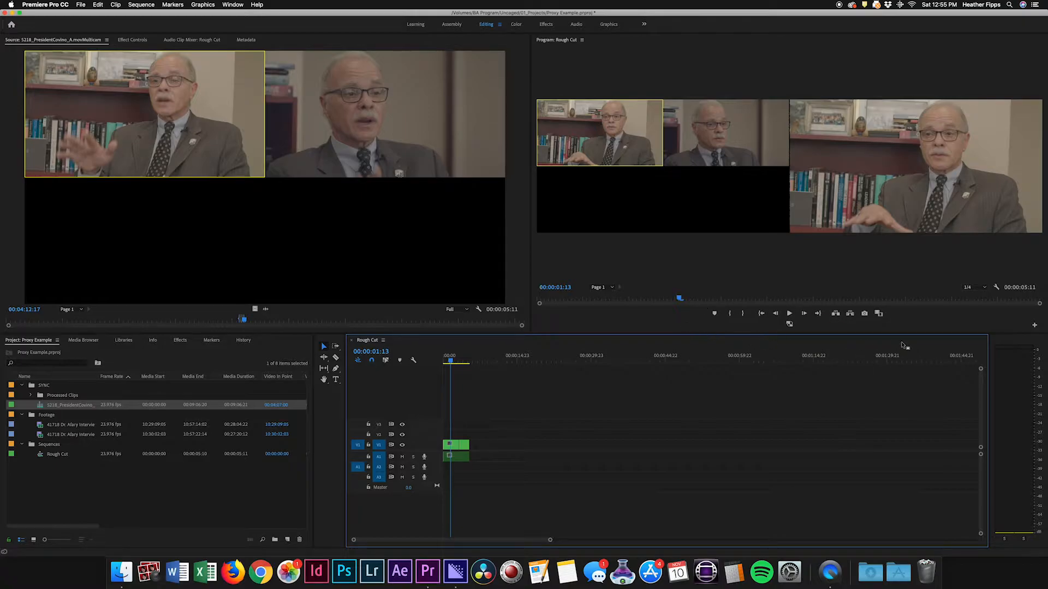
pyautogui.click(1035, 326)
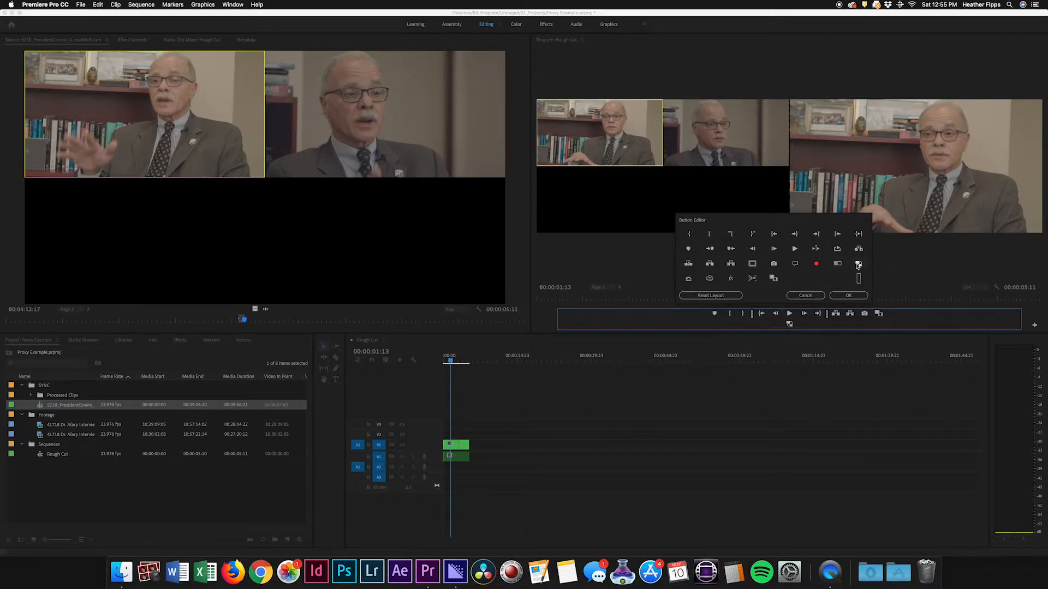
pyautogui.moveTo(859, 265); pyautogui.dragTo(802, 324)
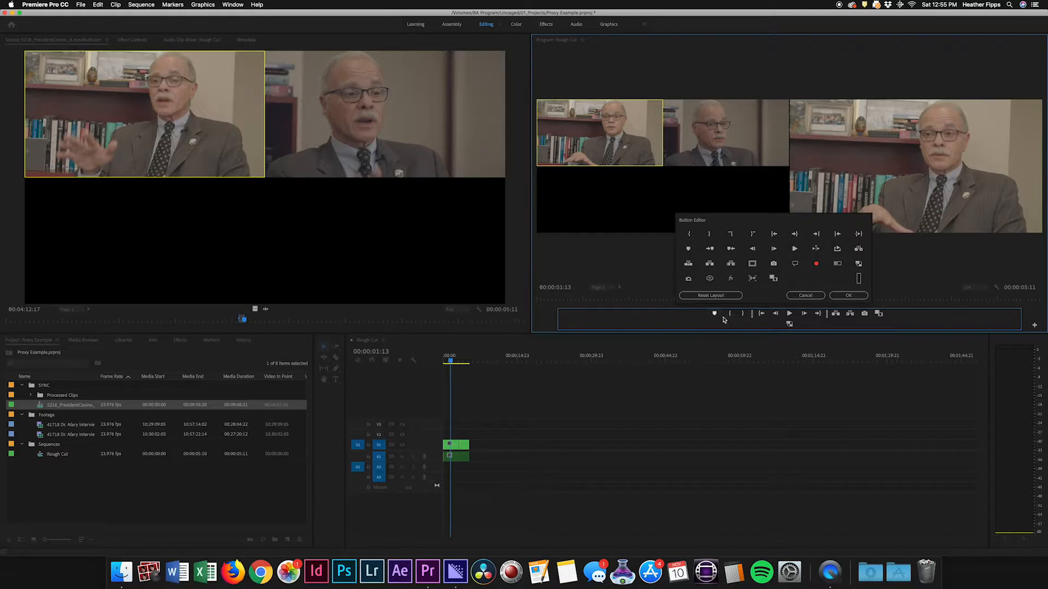
pyautogui.click(850, 296)
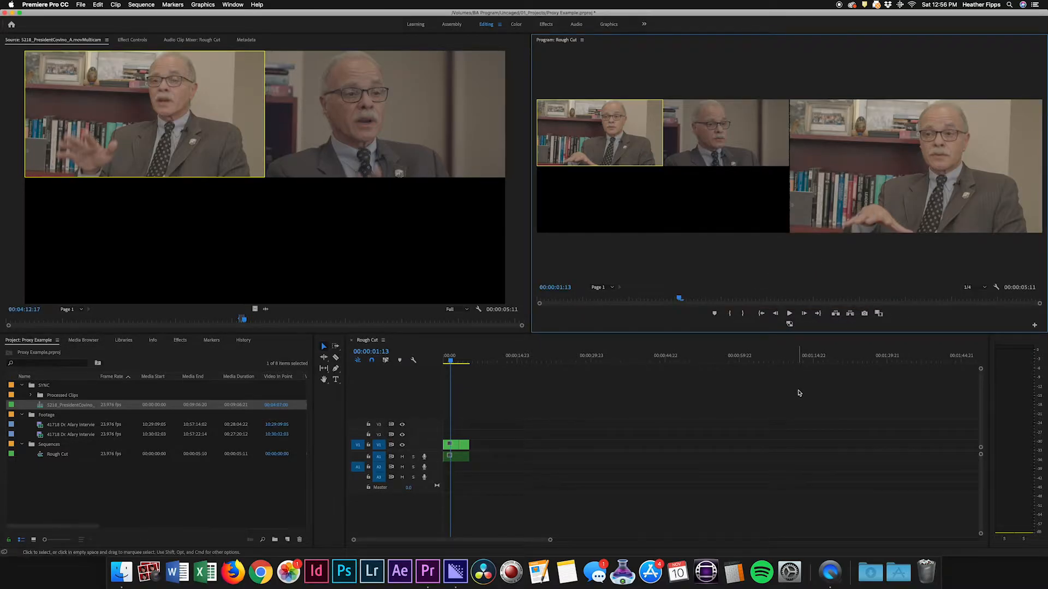
# - Toggle proxies on and off twice to compare the proxy and full-resolution images in the Program monitor
pyautogui.click(790, 325)
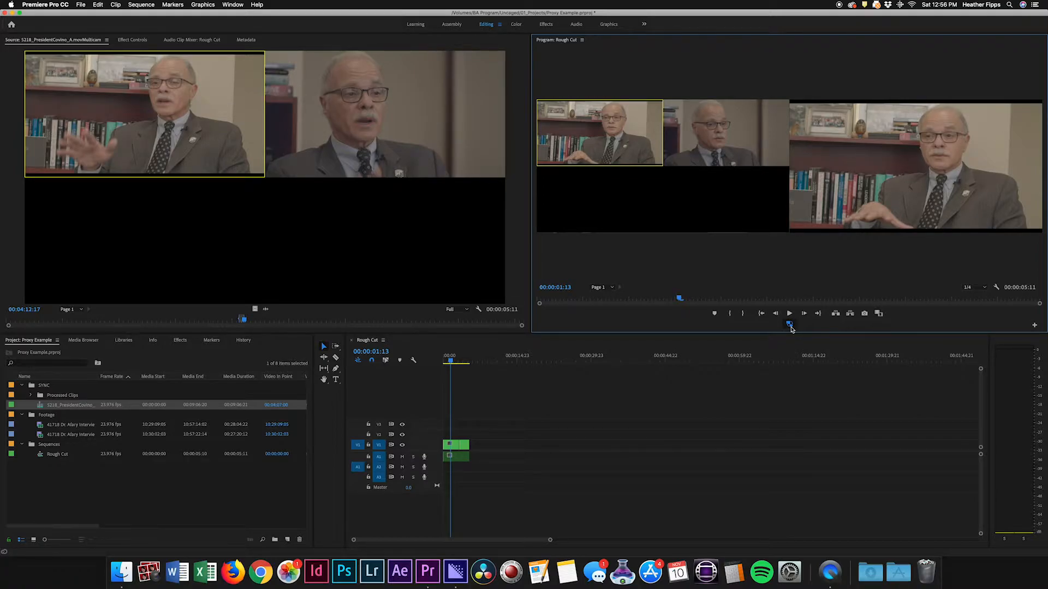
pyautogui.click(790, 325)
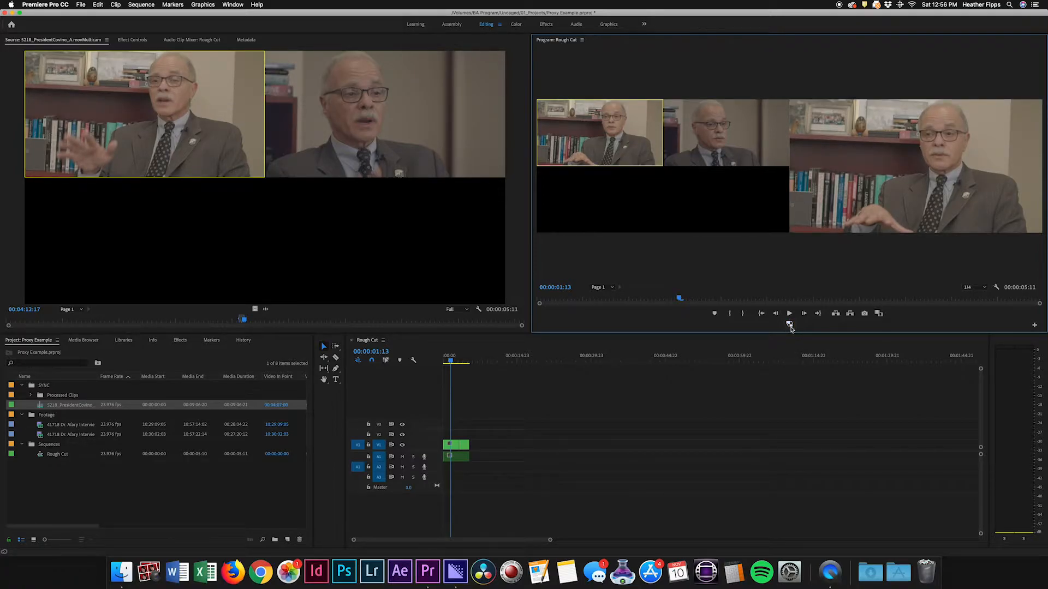
pyautogui.click(789, 325)
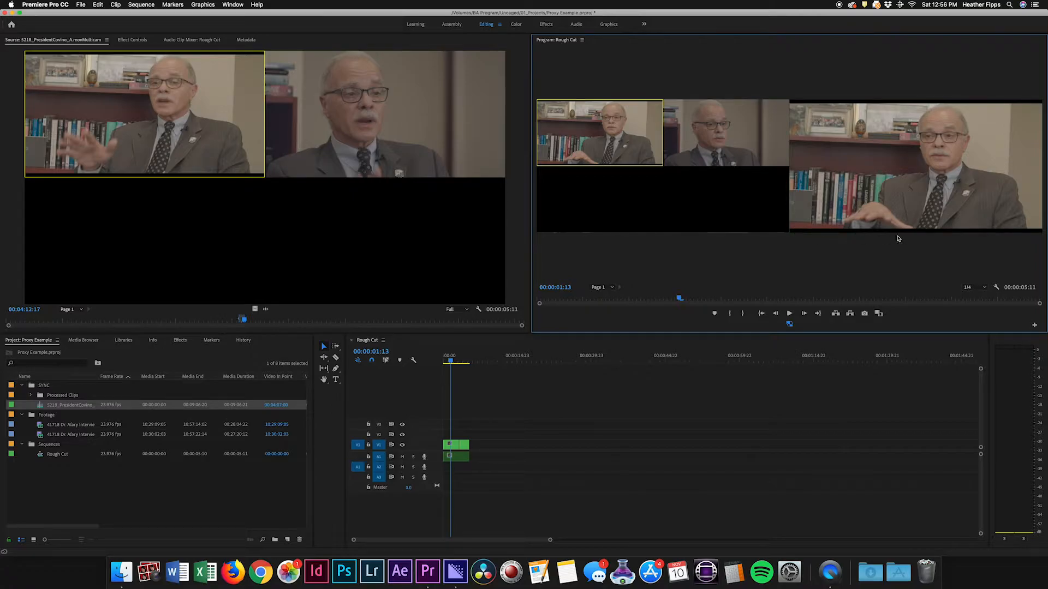
pyautogui.click(790, 324)
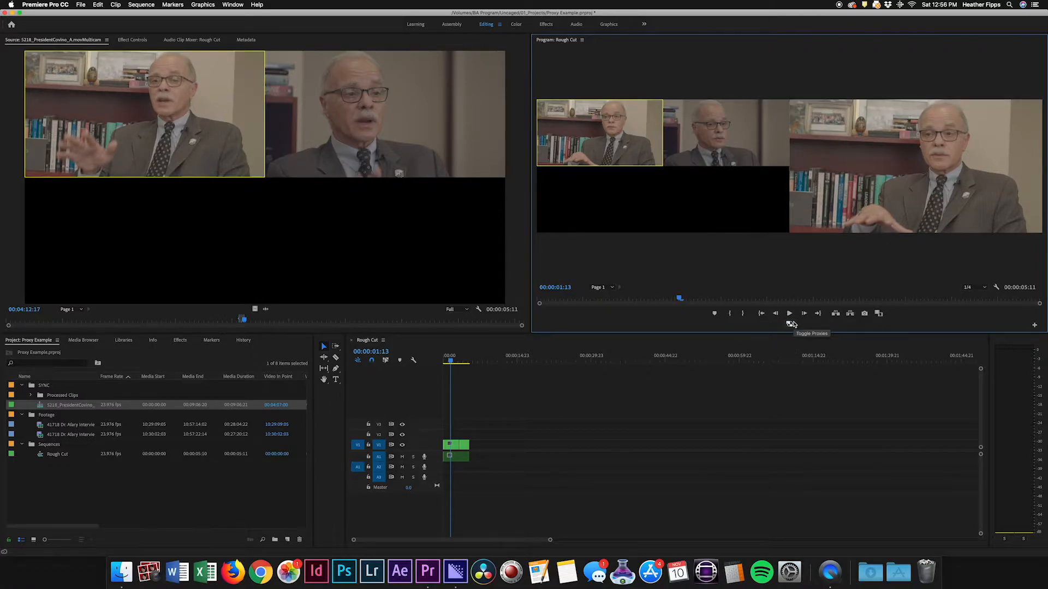
# - Add the first 41718 interview clip after the existing clips in the Rough Cut sequence, and return the playhead to the start
pyautogui.moveTo(462, 360); pyautogui.dragTo(434, 358)
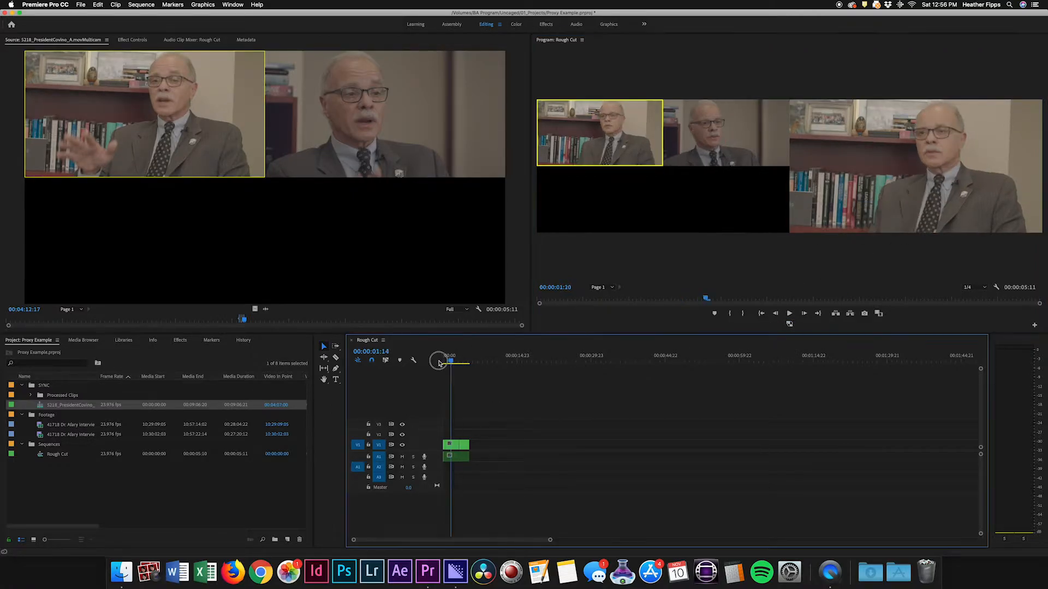
pyautogui.moveTo(43, 425); pyautogui.dragTo(503, 458)
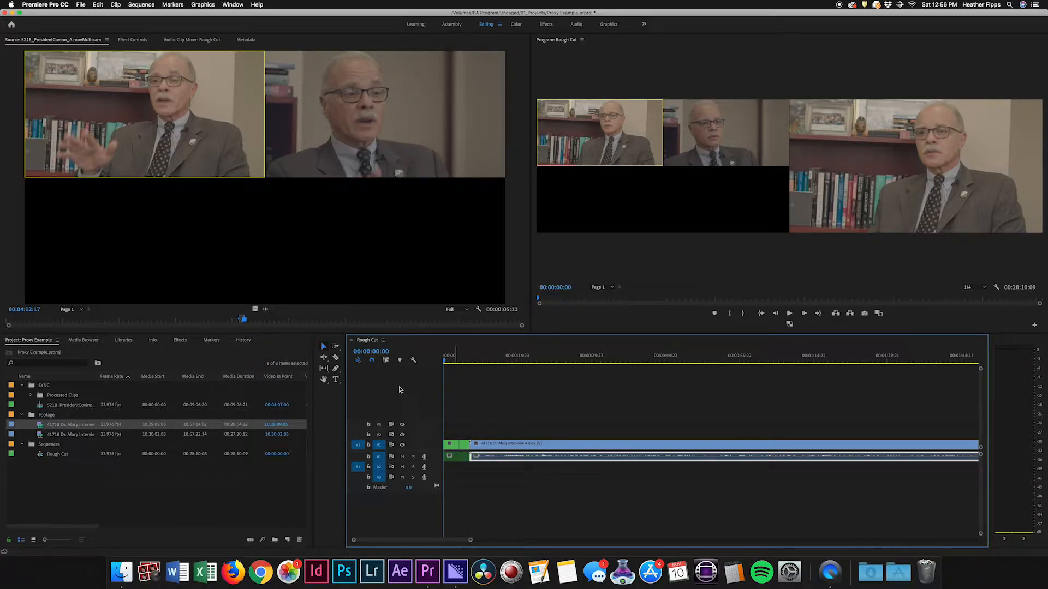
pyautogui.moveTo(449, 356); pyautogui.dragTo(405, 372)
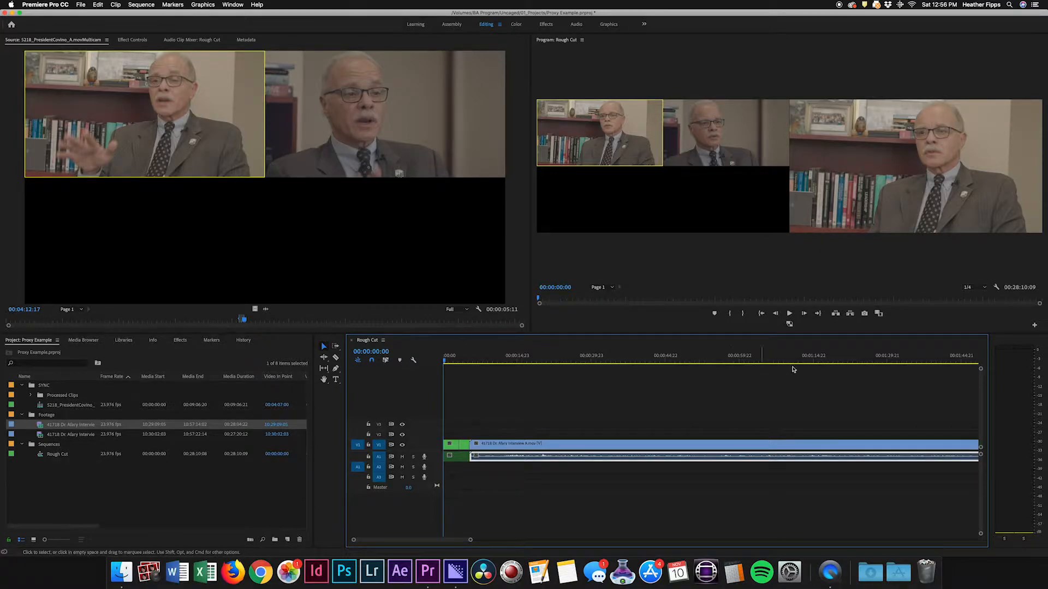
# - Enable proxies and play the Rough Cut sequence from its start into the interview clip
pyautogui.click(789, 324)
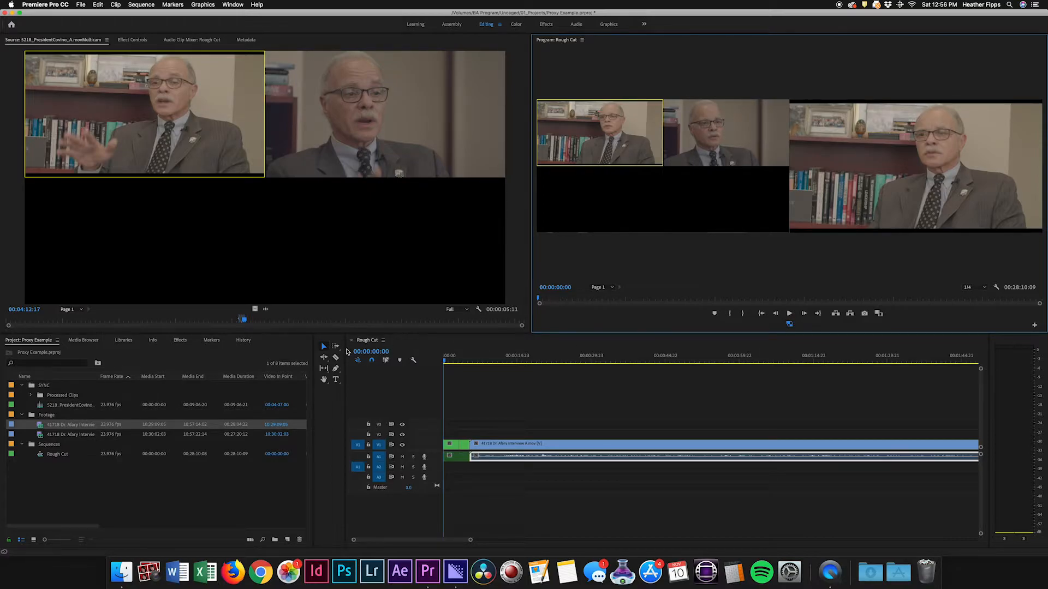
pyautogui.press('space')
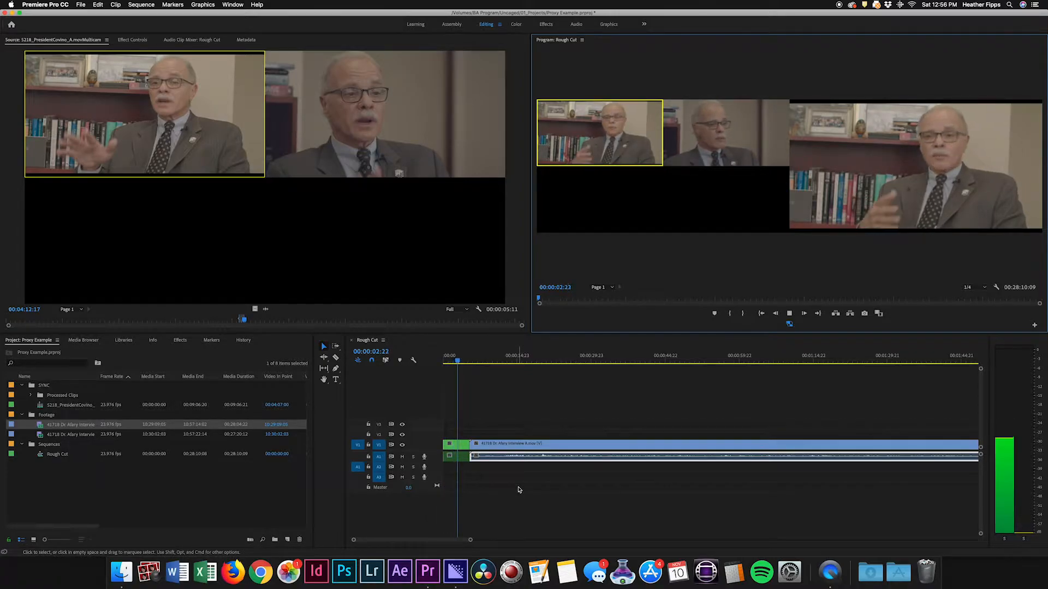
pyautogui.press('2')
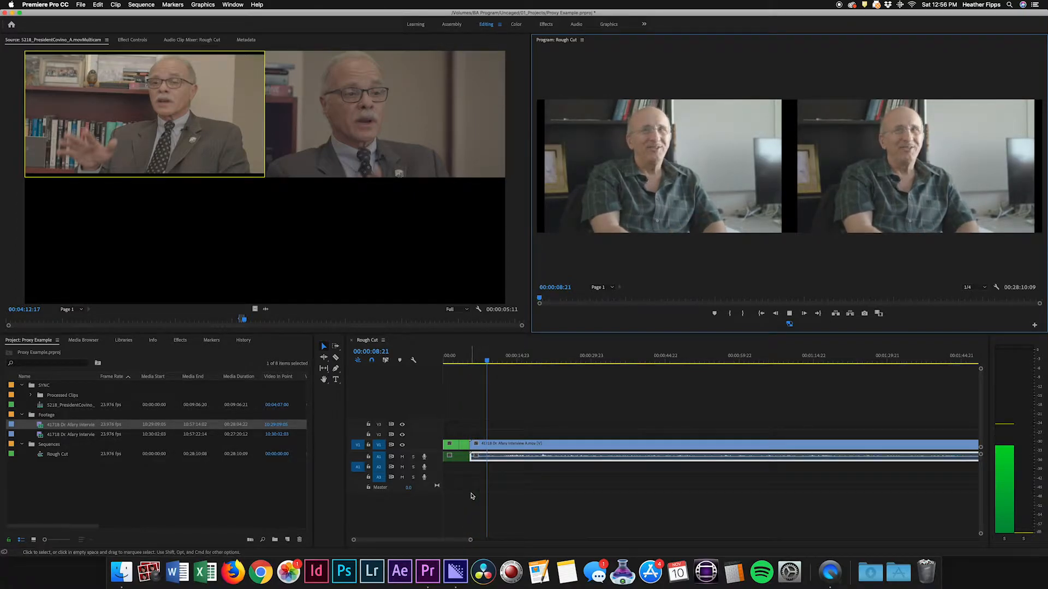
pyautogui.press('space')
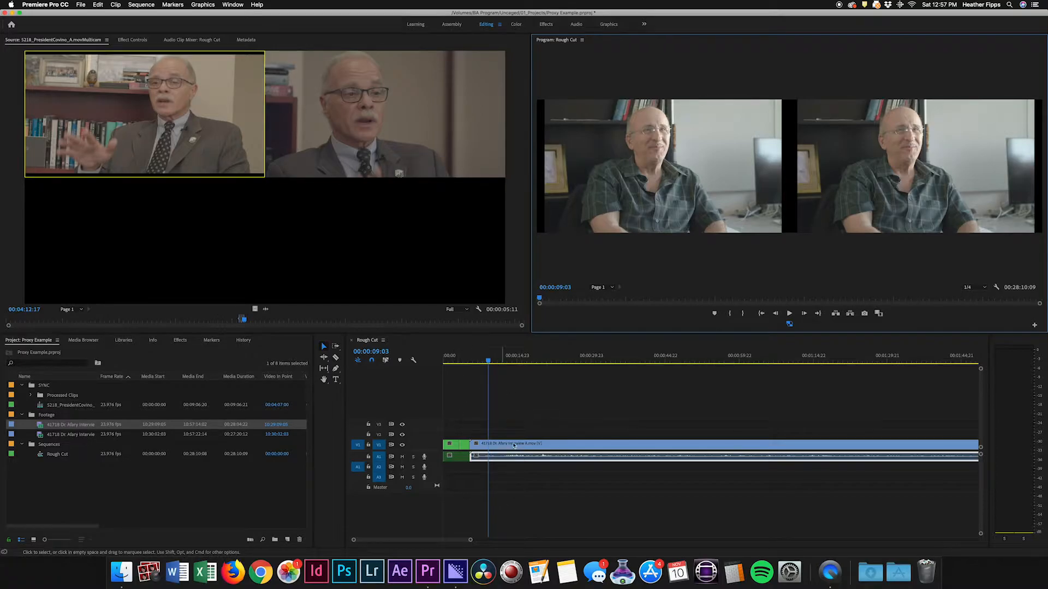
# - Set the Program monitor's playback resolution to 1/16 and play the interview clip to check the playback
pyautogui.click(974, 290)
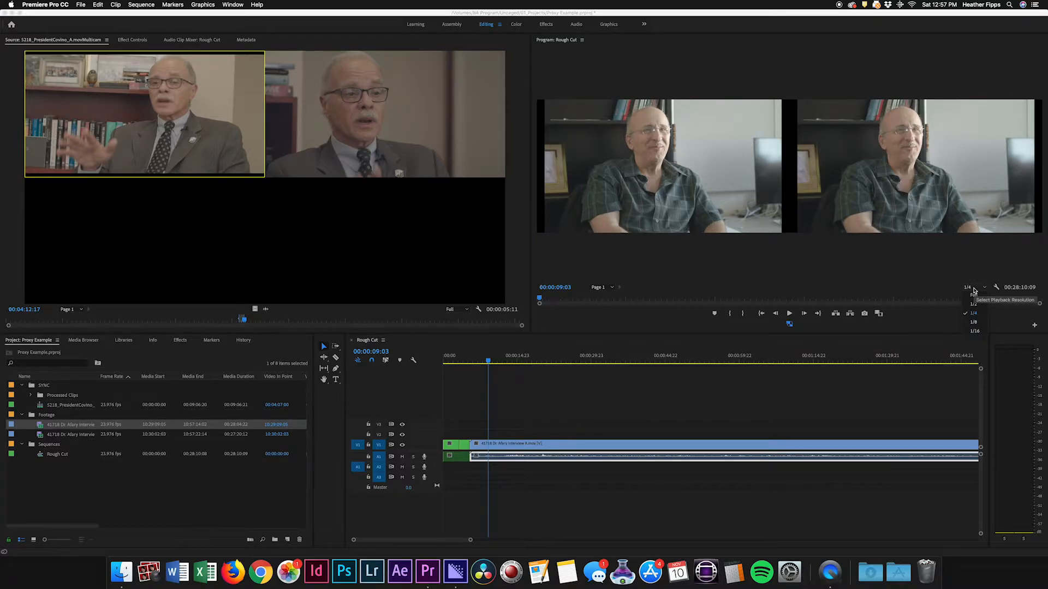
pyautogui.click(974, 331)
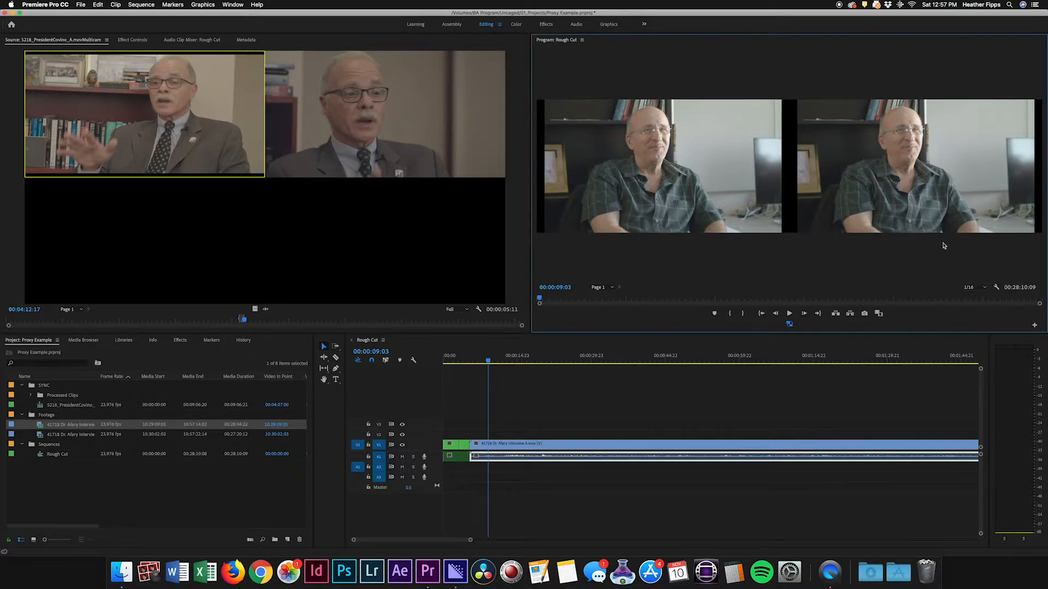
pyautogui.press('space')
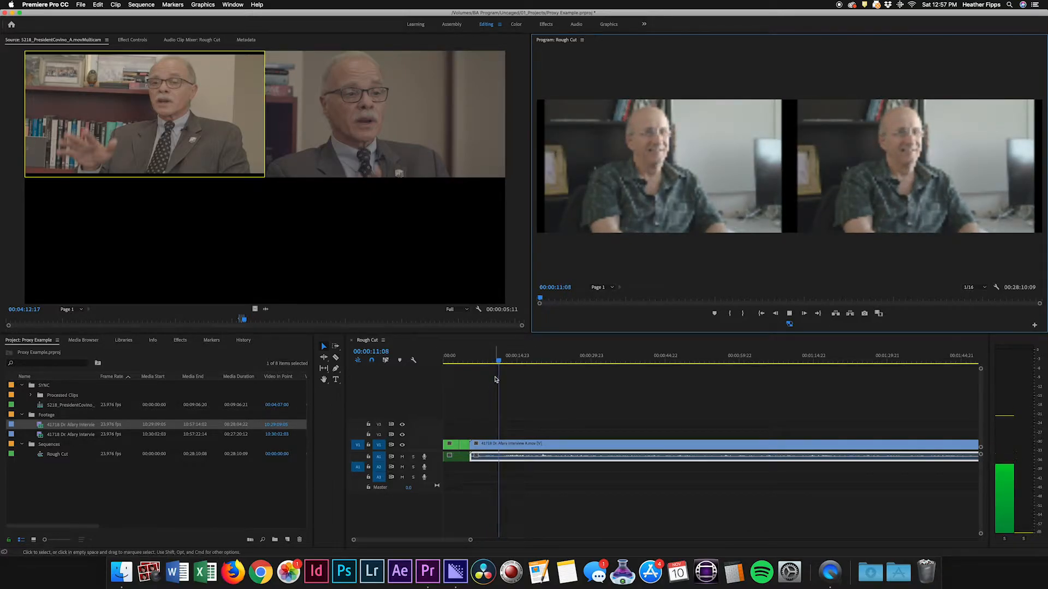
pyautogui.press('space')
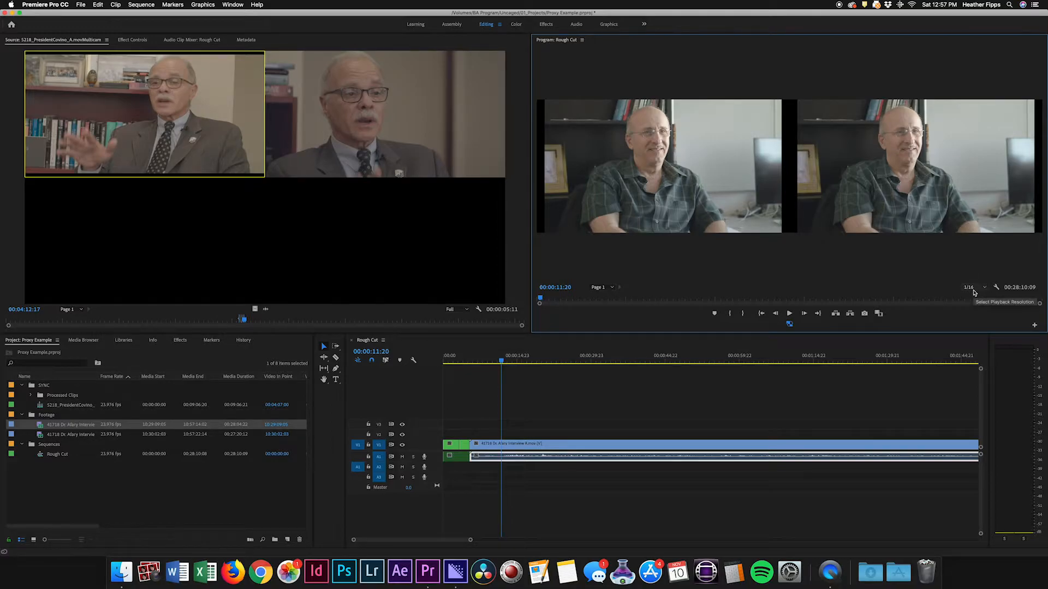
pyautogui.press('space')
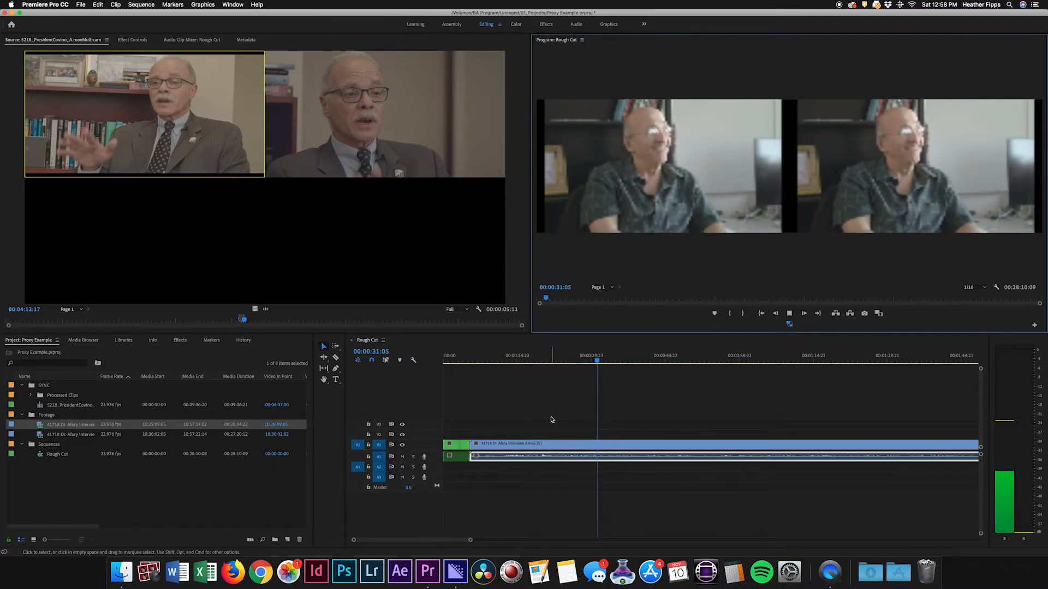
# - Stop playback and set the Program monitor's playback resolution to Full
pyautogui.press('space')
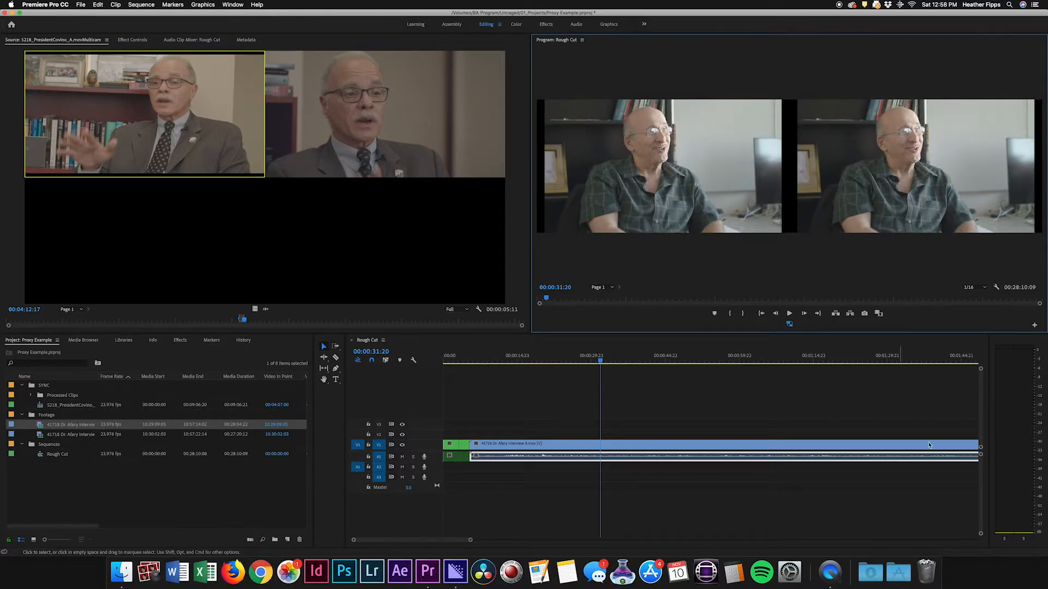
pyautogui.click(976, 287)
pyautogui.click(975, 295)
# - Toggle proxies off and back on at full playback resolution, and review the available playback resolution options without changing the setting
pyautogui.click(789, 325)
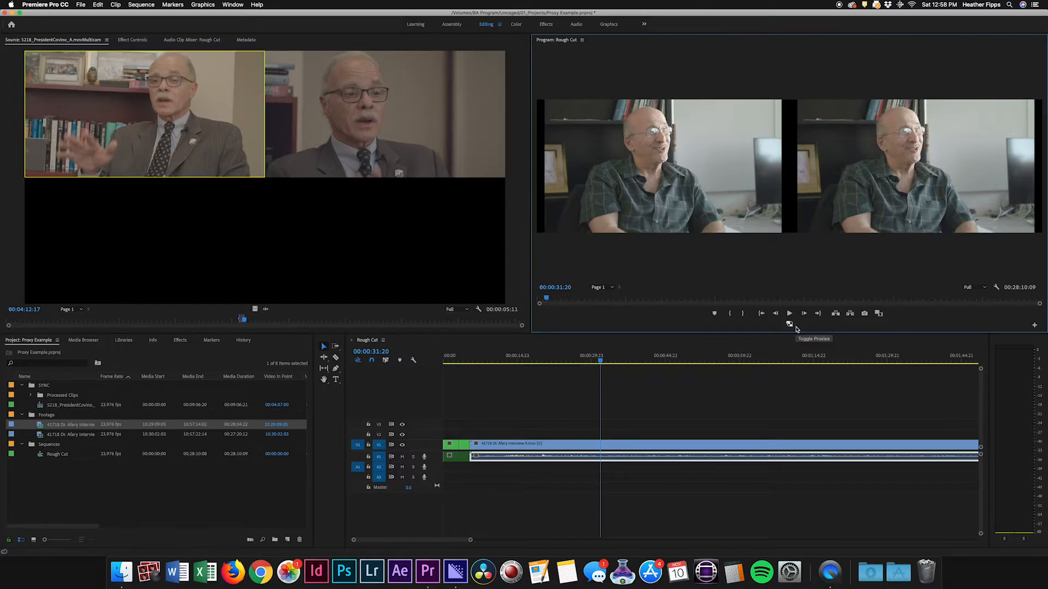
pyautogui.click(789, 324)
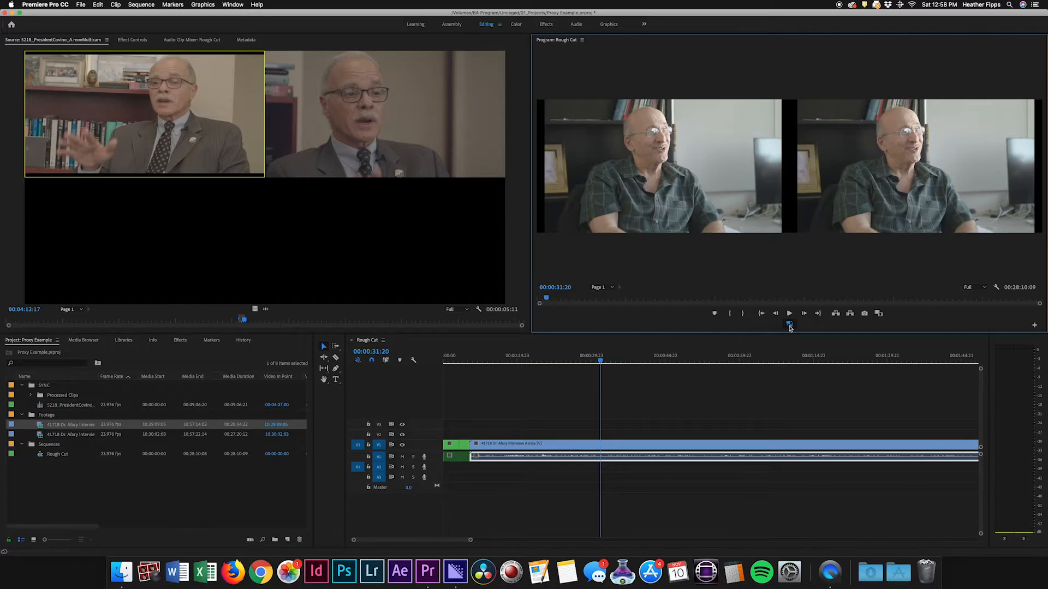
pyautogui.click(968, 288)
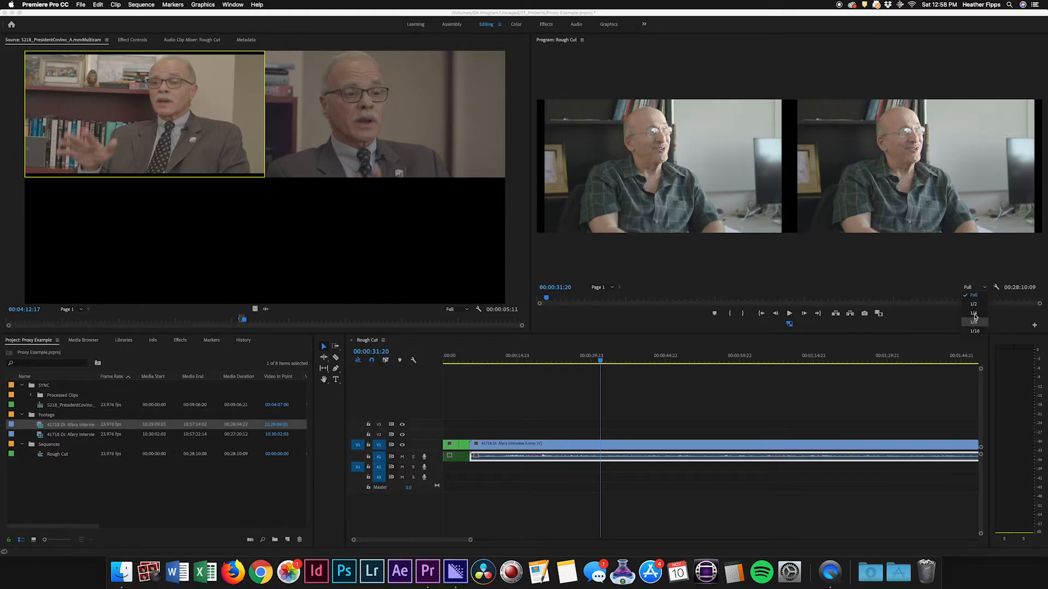
pyautogui.click(757, 400)
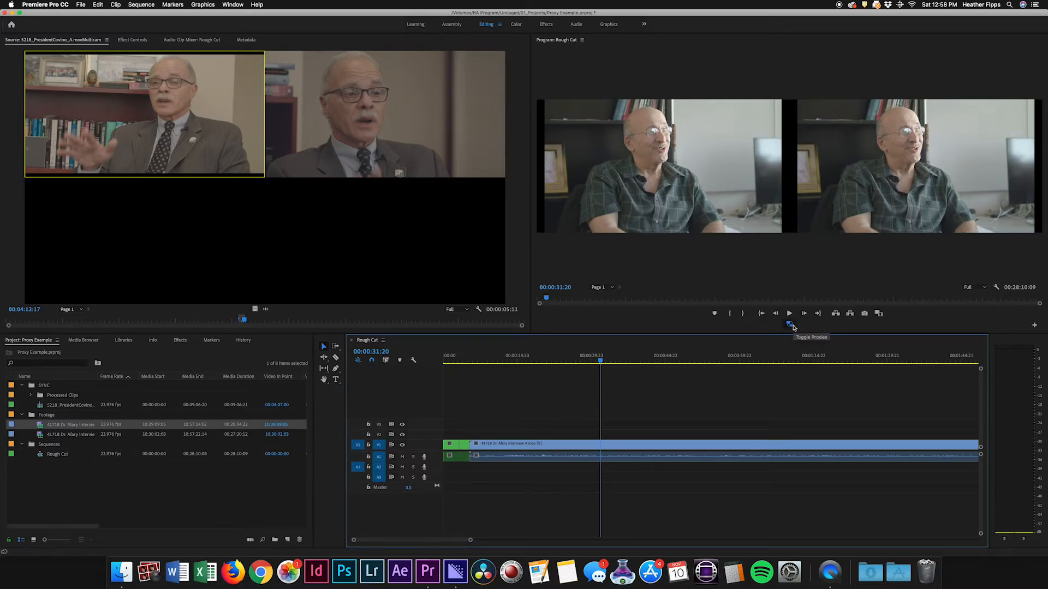
# - Return the playhead to the start of the Rough Cut sequence and open its media export settings
pyautogui.press('Home')
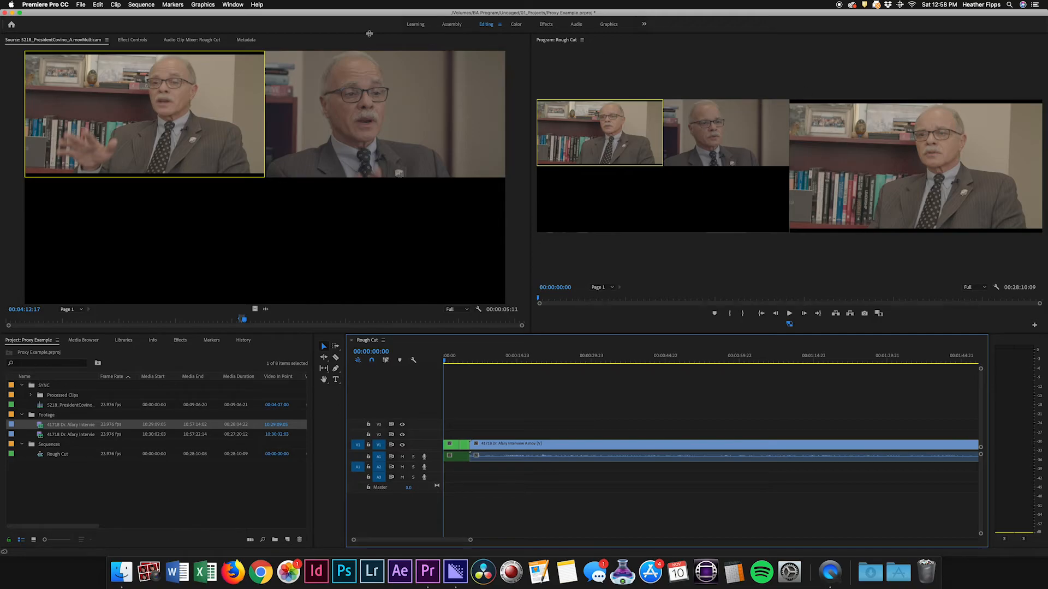
pyautogui.click(80, 5)
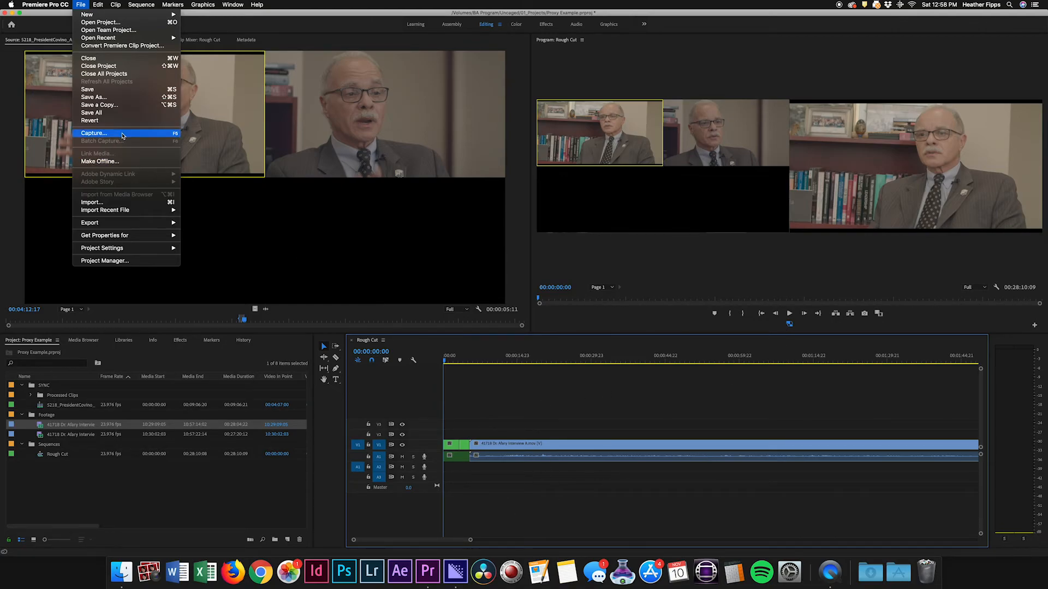
pyautogui.moveTo(146, 223)
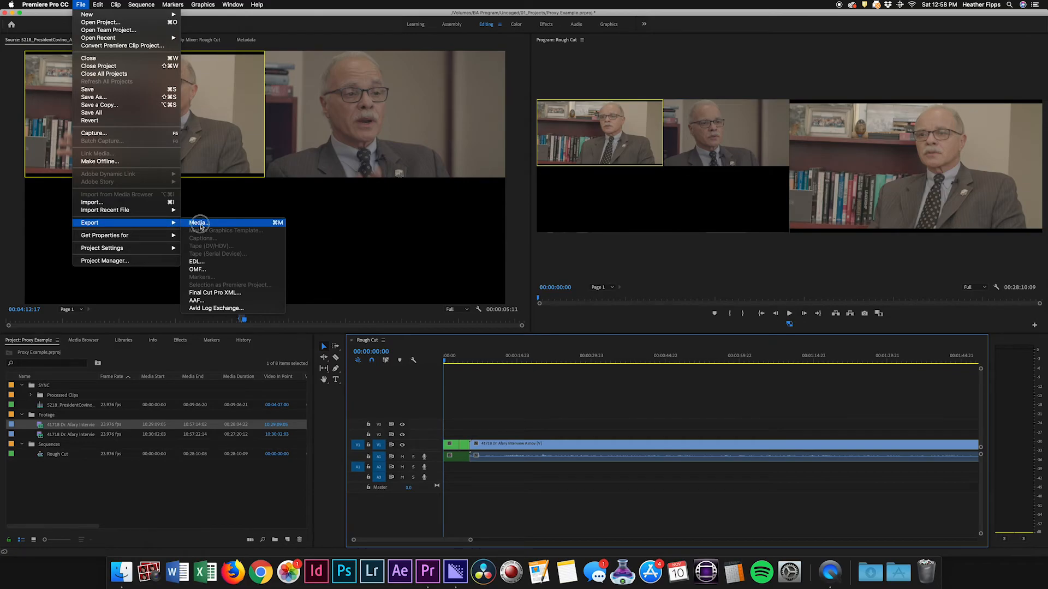
pyautogui.click(199, 224)
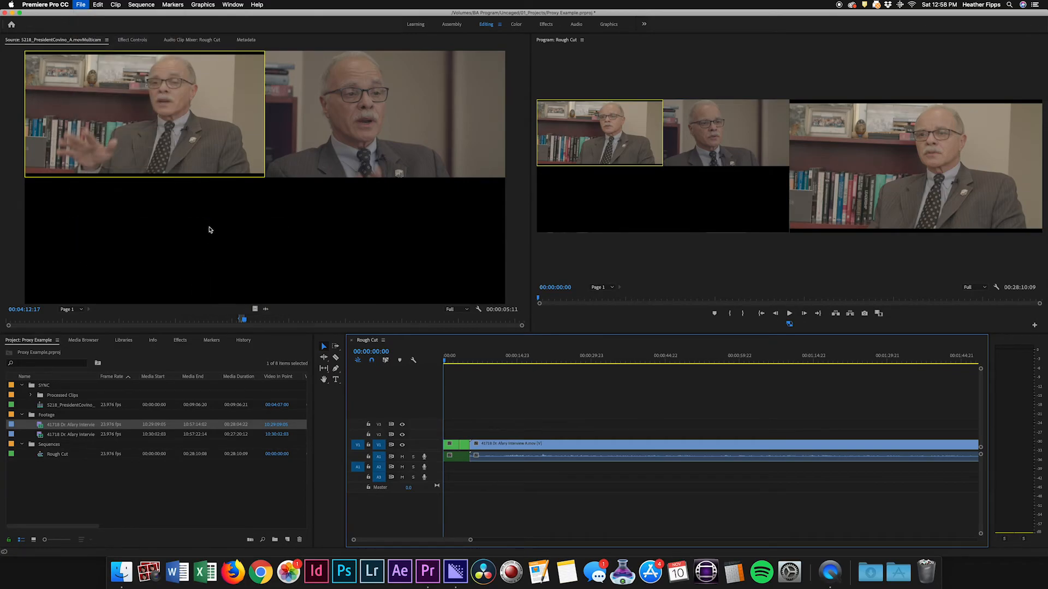